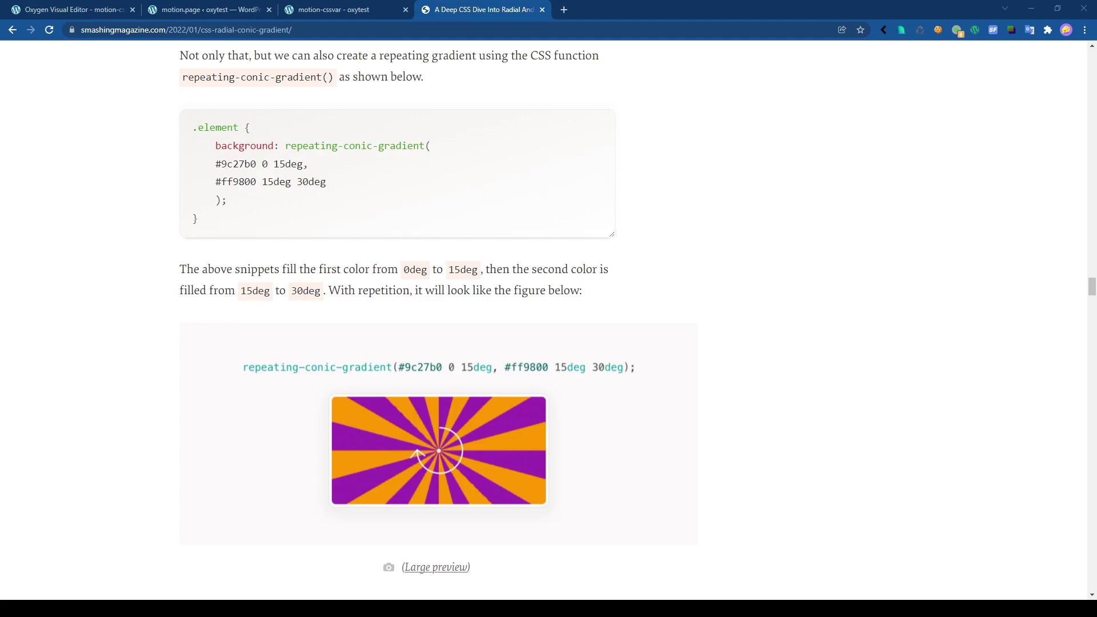
Scroll the Smashing Magazine article to the purple-and-orange repeating-conic-gradient example.
scroll(400, 320, down, 2)
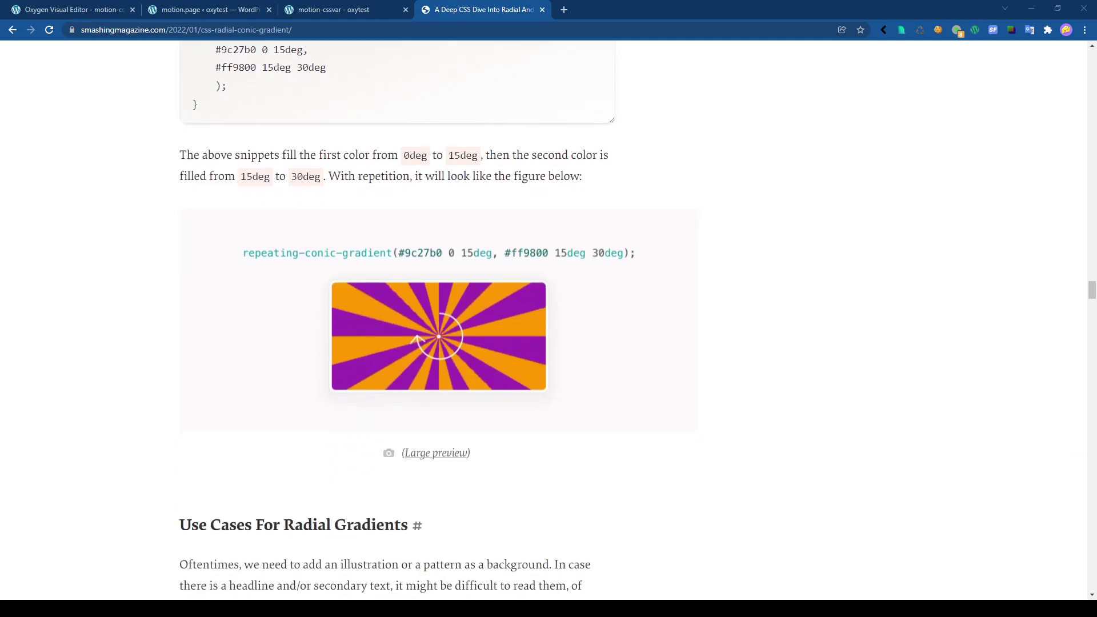
scroll(400, 320, up, 3)
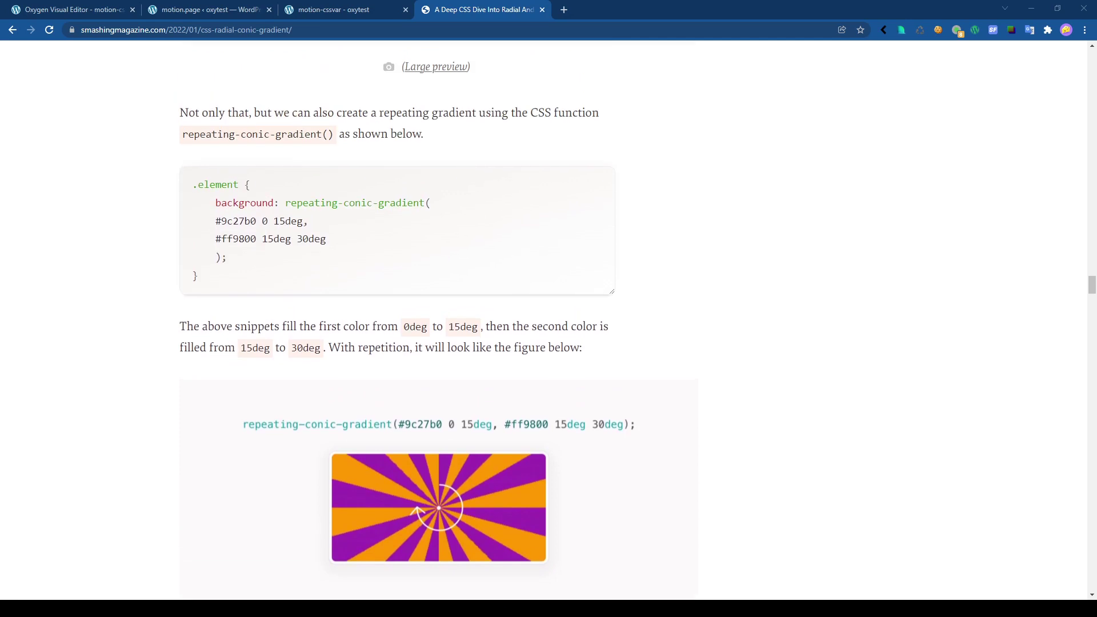
scroll(400, 320, down, 1)
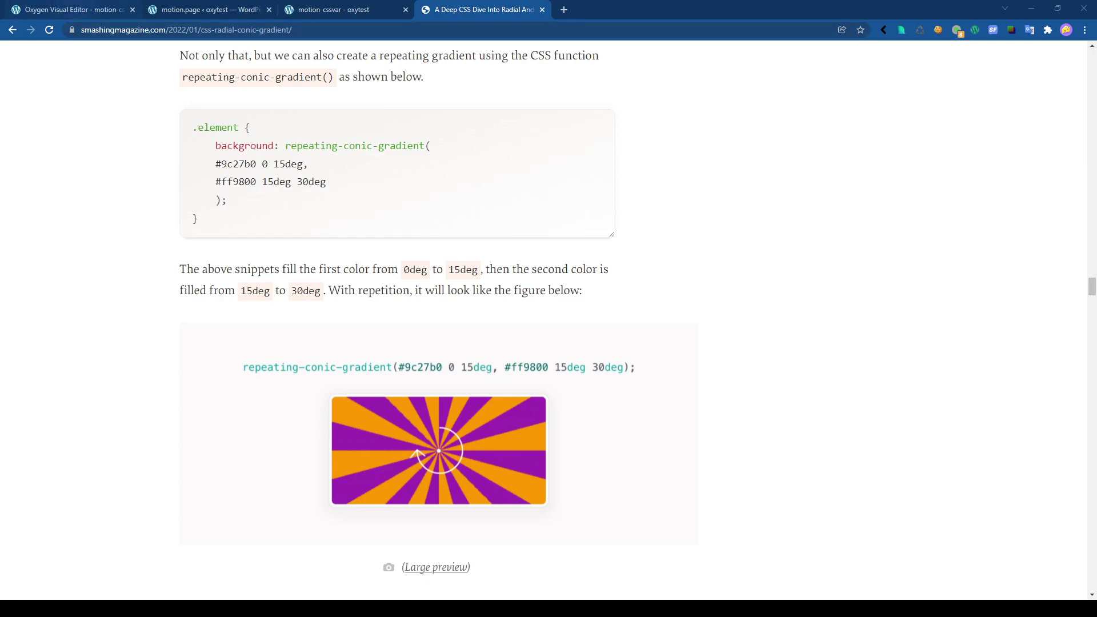
key(ctrl+1)
key(ctrl+4)
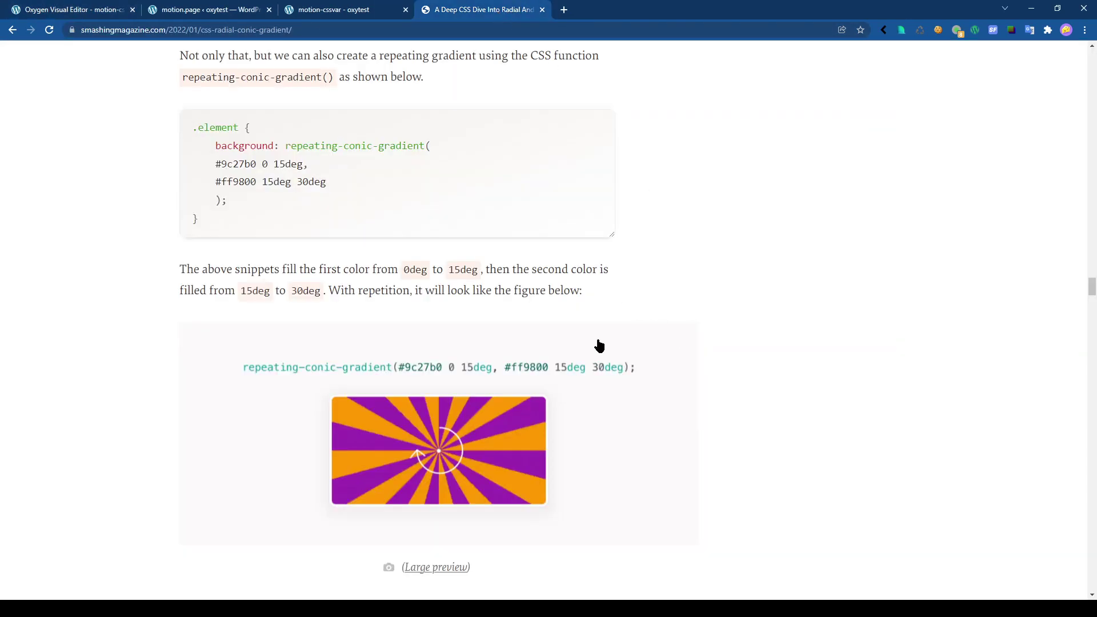
scroll(583, 200, up, 1)
Copy the repeating-conic-gradient example code and paste it into Code Block (#9)'s CSS.
click(583, 184)
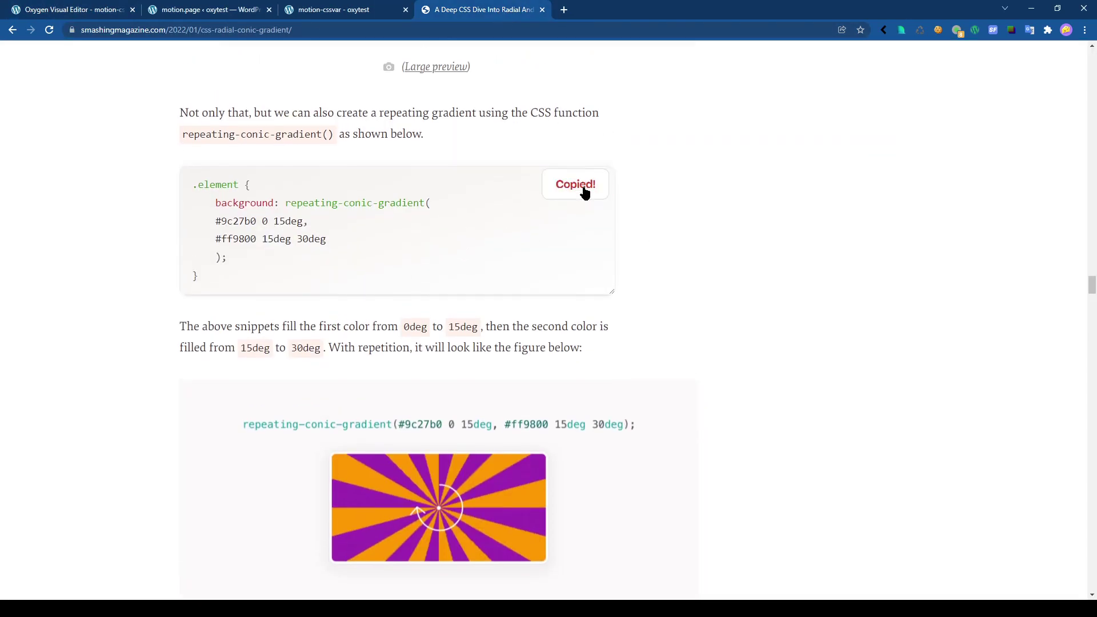
click(108, 10)
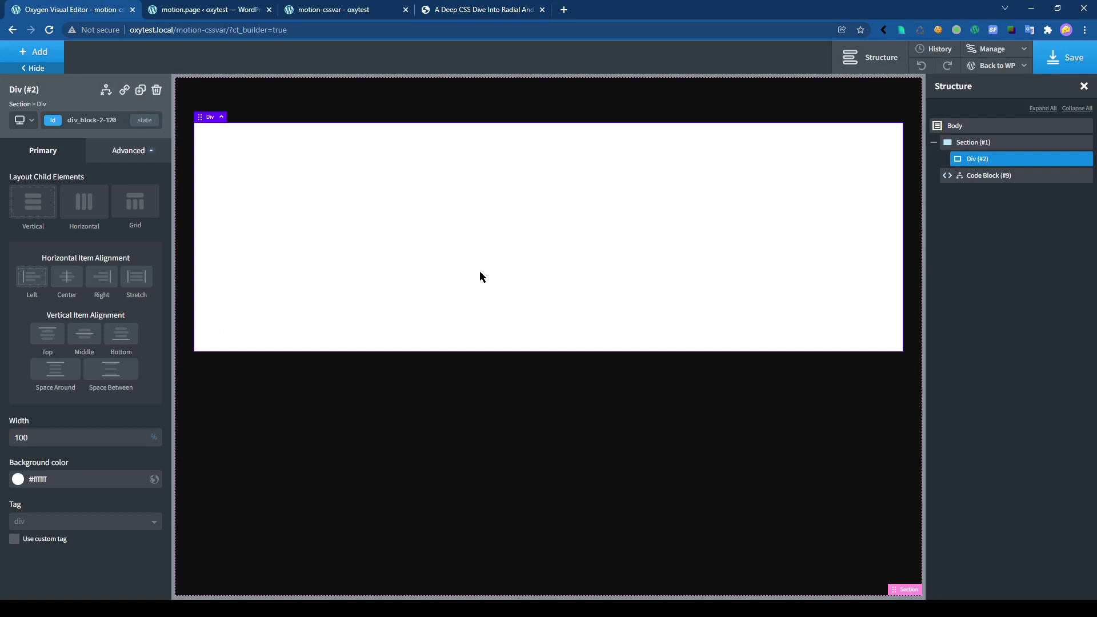
click(978, 180)
click(93, 283)
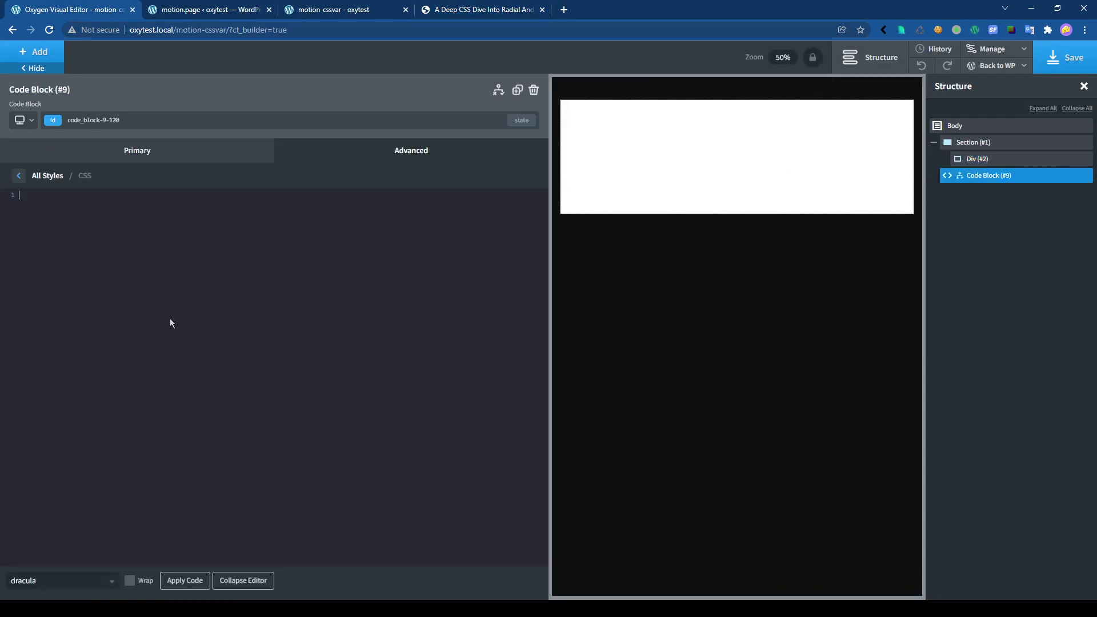
key(ctrl+v)
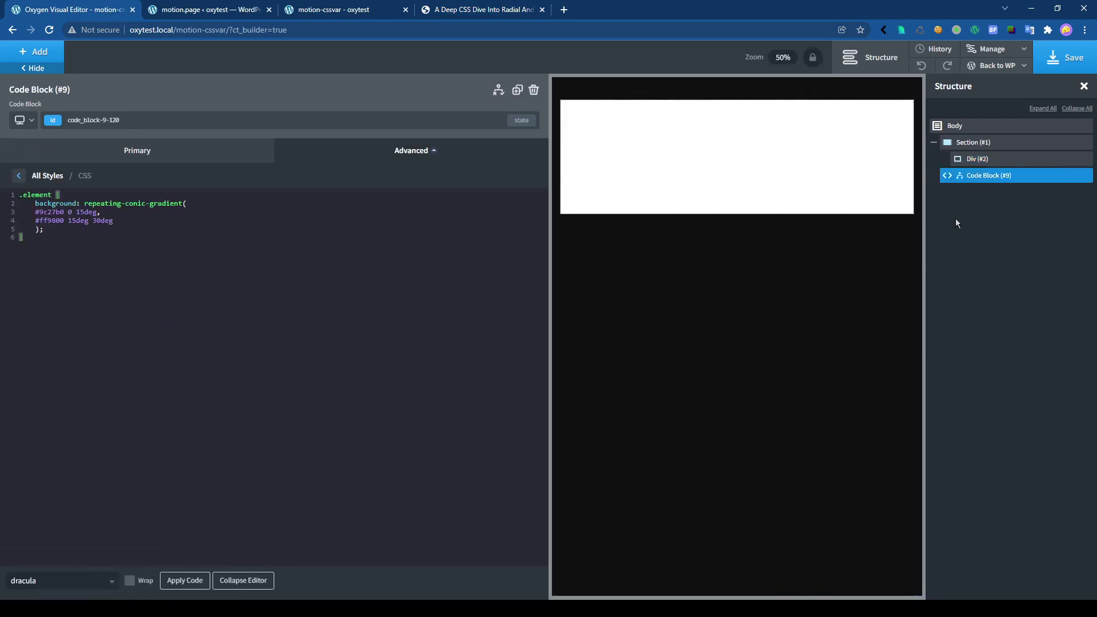
Give Div (#2) the class 'element'.
click(980, 162)
click(94, 120)
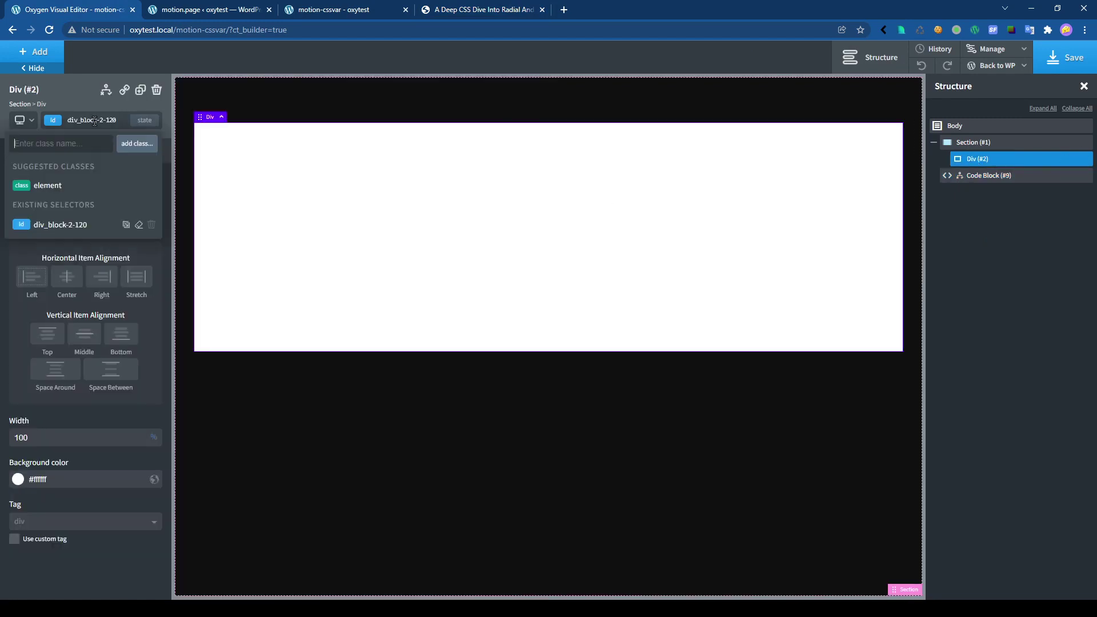
text(element)
key(Return)
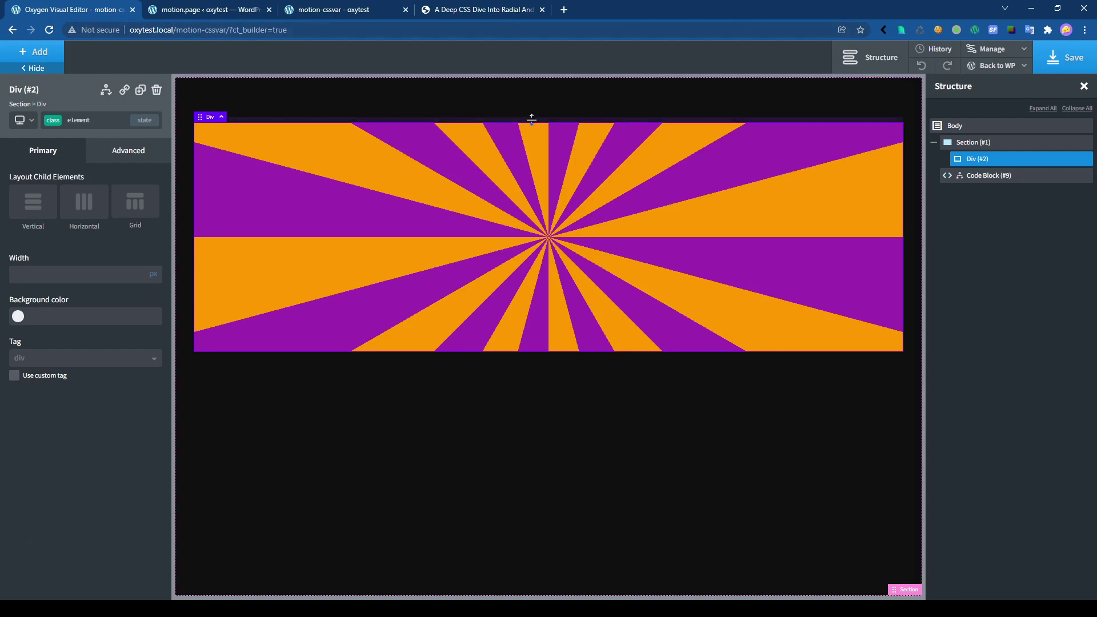
Add '--angle1:0deg;' to the .element rule and start the purple stop at var(--angle1).
click(1007, 179)
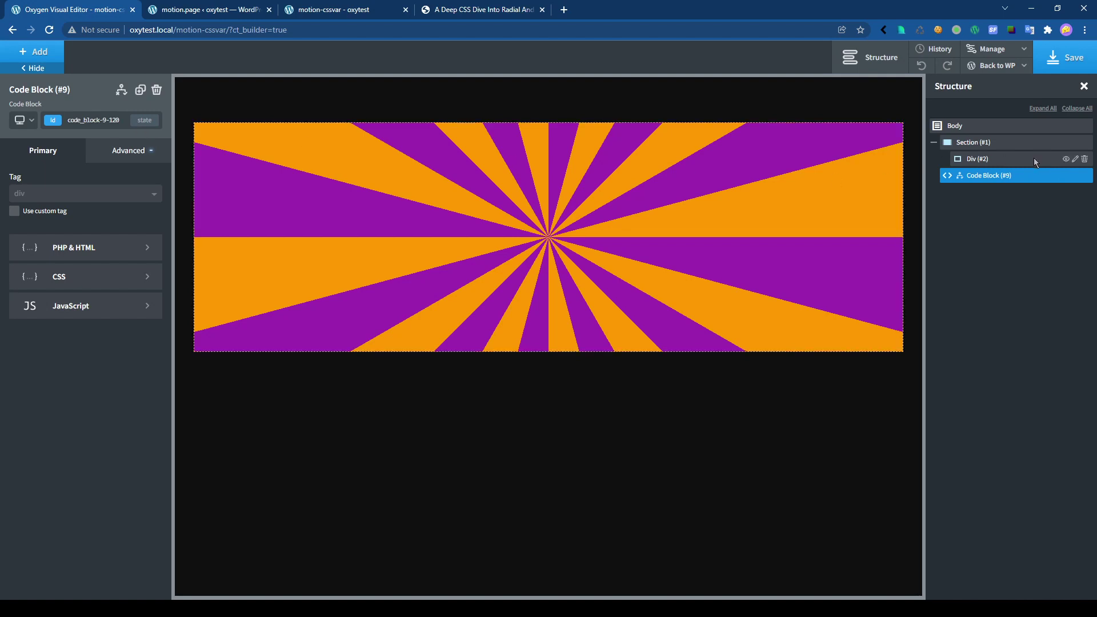
click(84, 276)
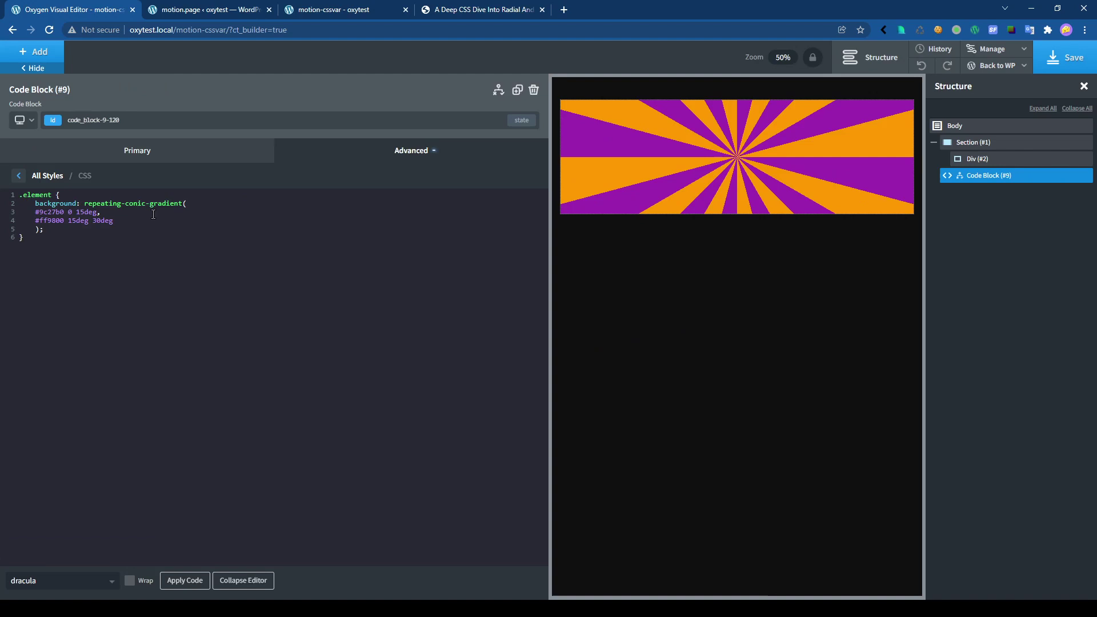
click(71, 195)
key(Return)
key(Return)
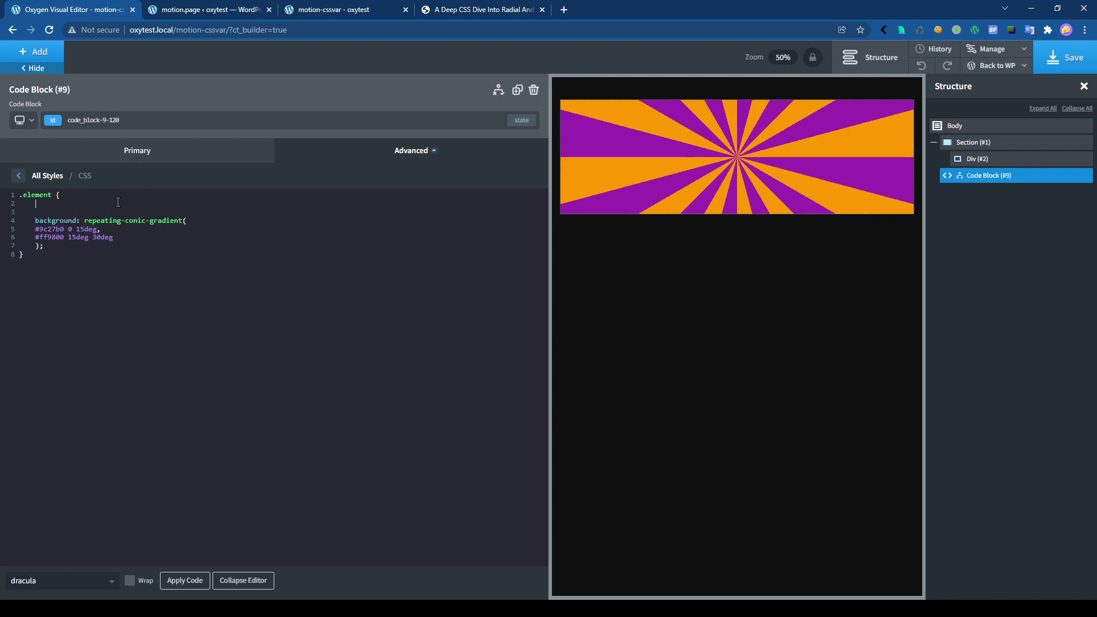
text(--ang)
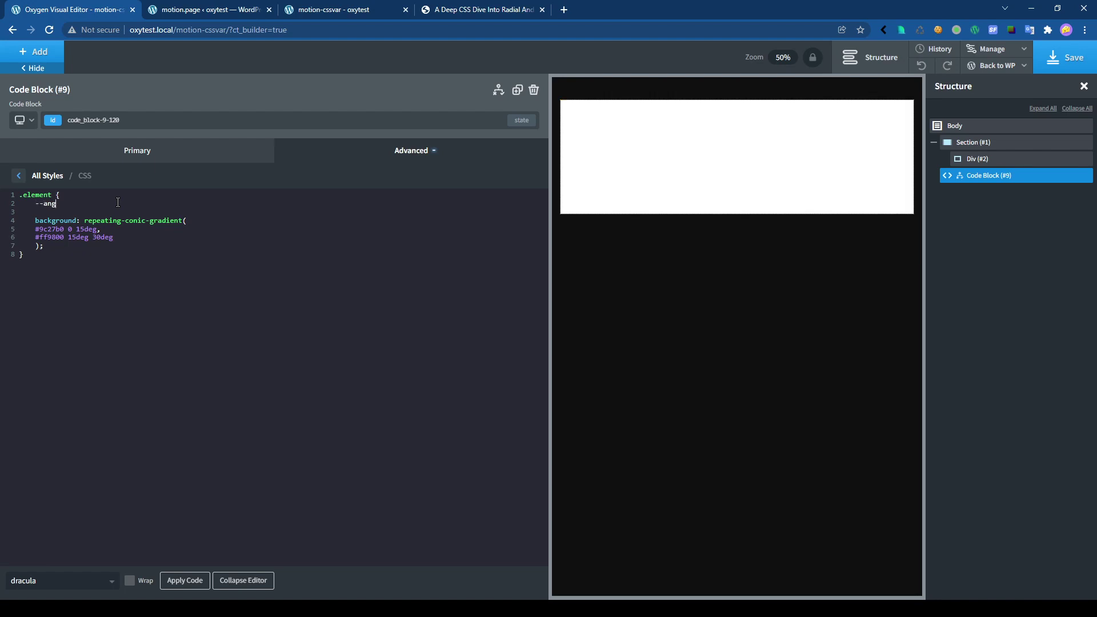
text(le1:0deg;)
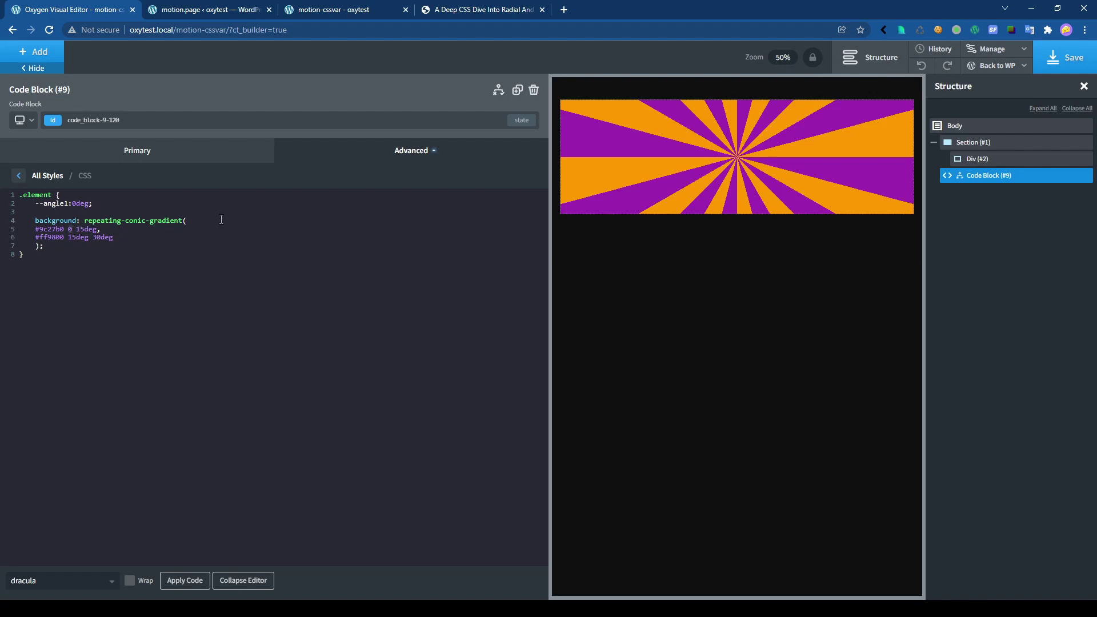
key(BackSpace)
text(var(--an)
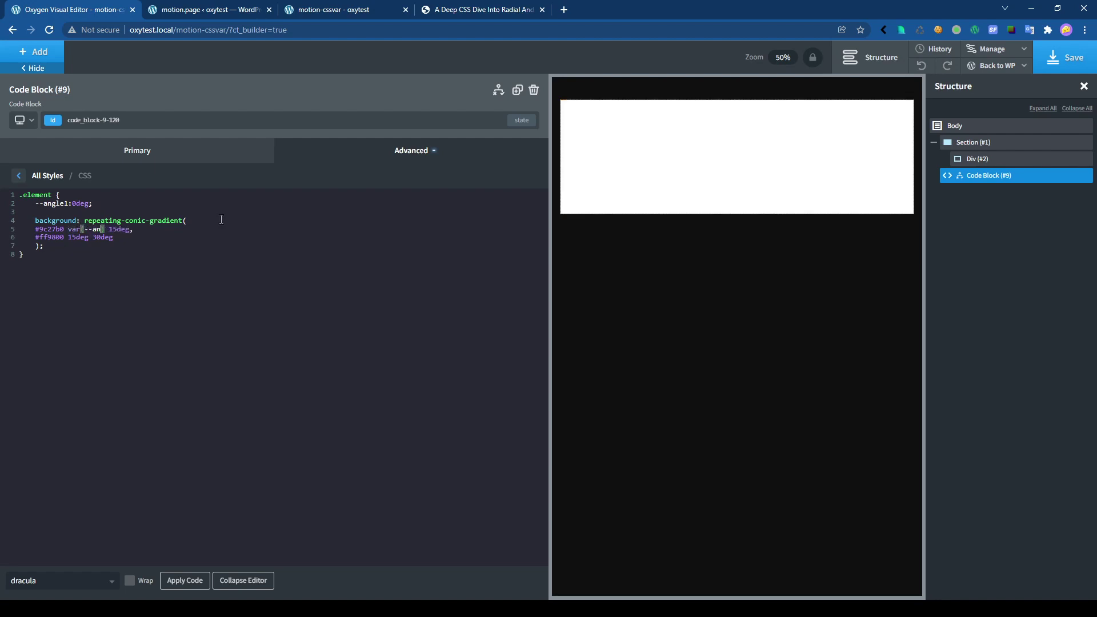
text(gle1)
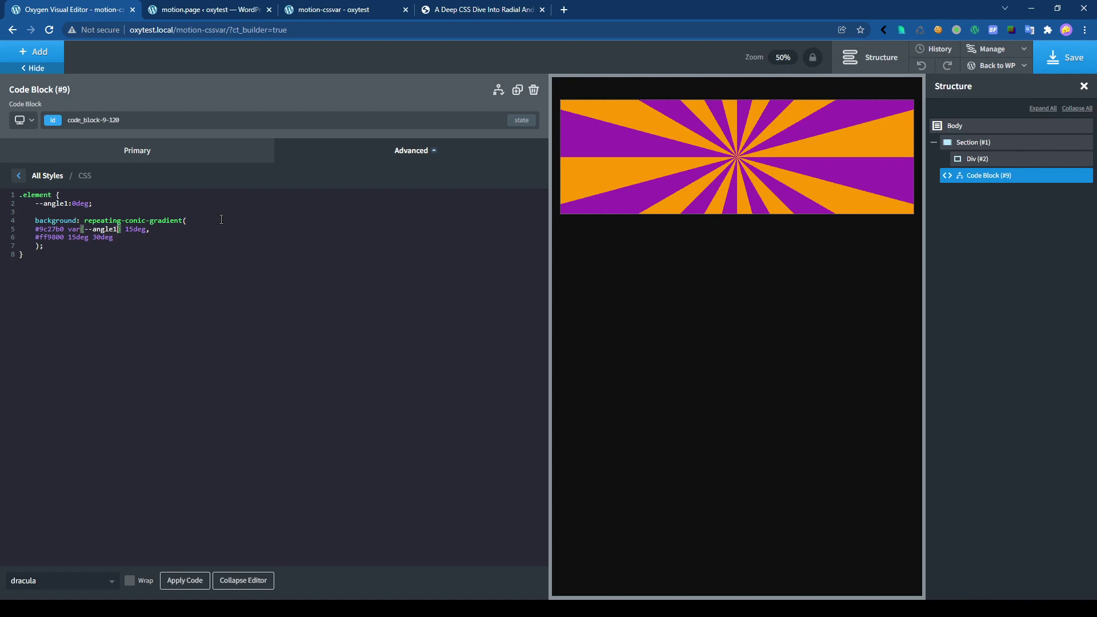
click(101, 208)
Define --angle2 as calc(var(--angle1) + 15deg) and use it for both 15deg stops.
key(Return)
key(Up)
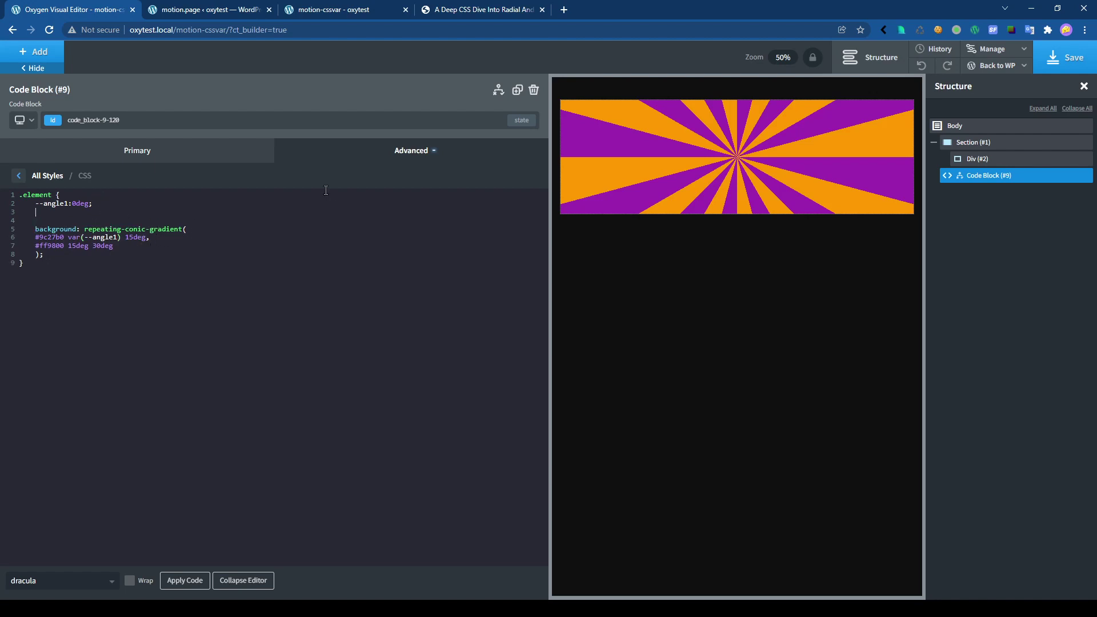
text(--angle2)
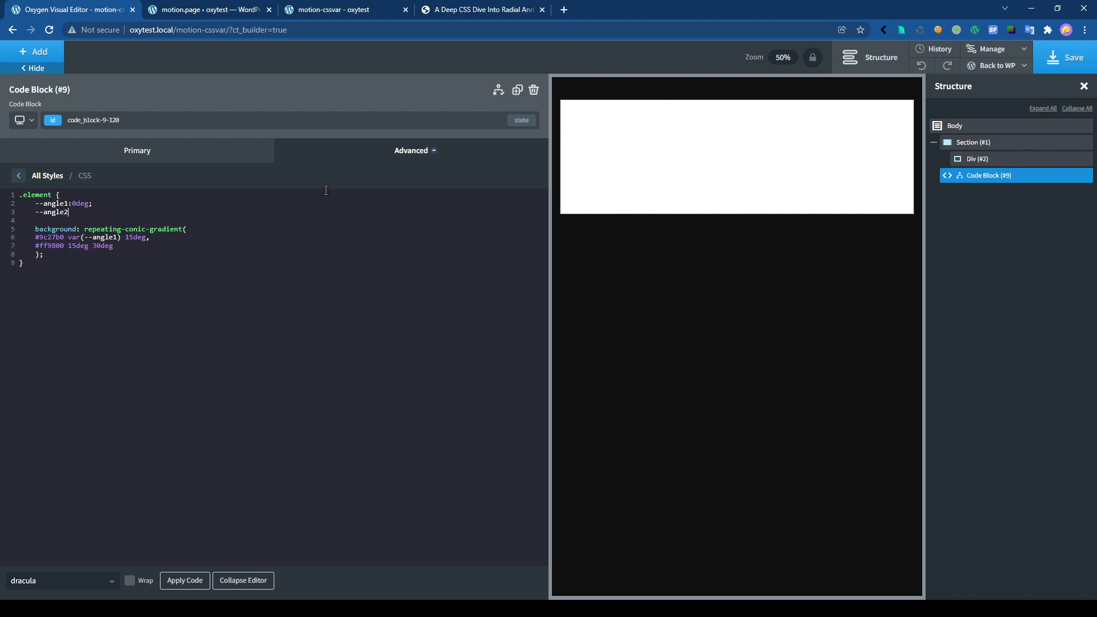
text(:calc(var(--angle1) + 15deg);)
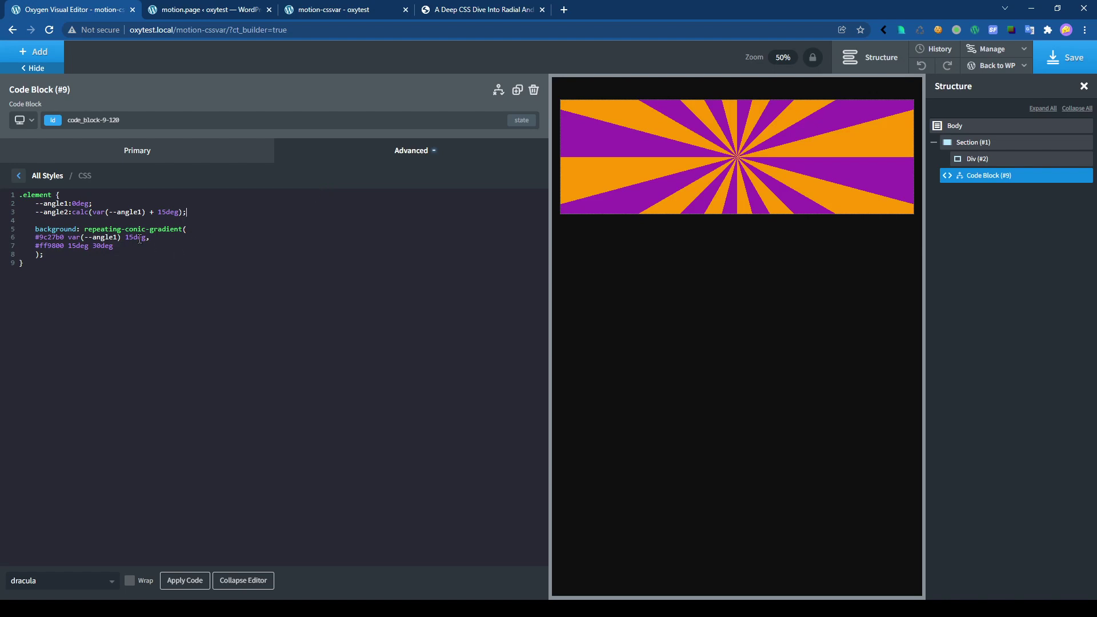
drag(146, 239, 125, 239)
text(var(--angle)
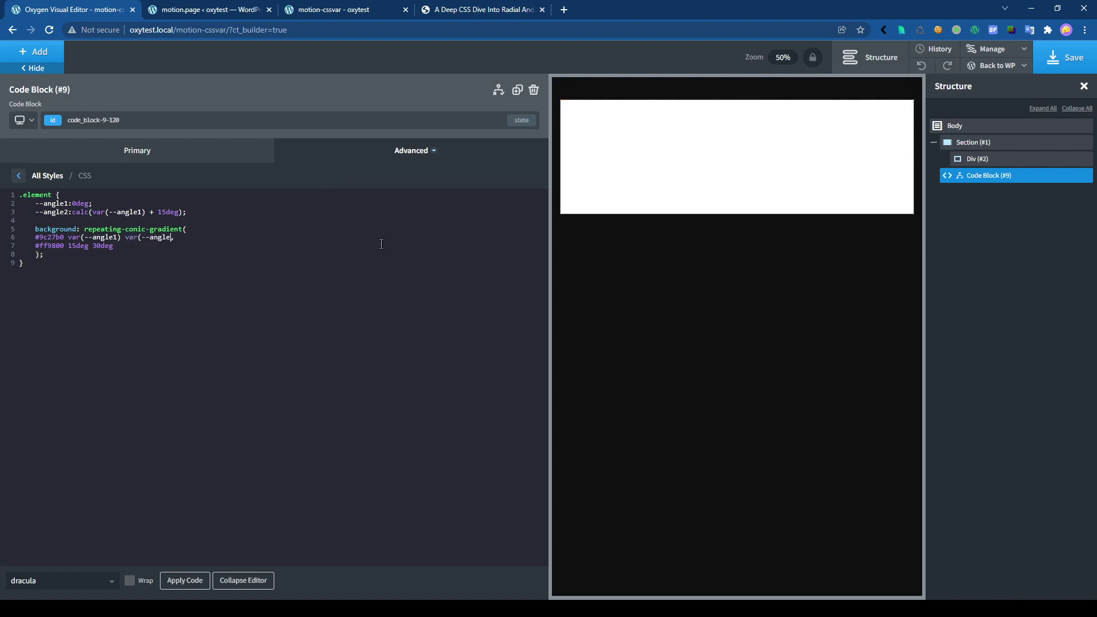
text(2))
key(Down)
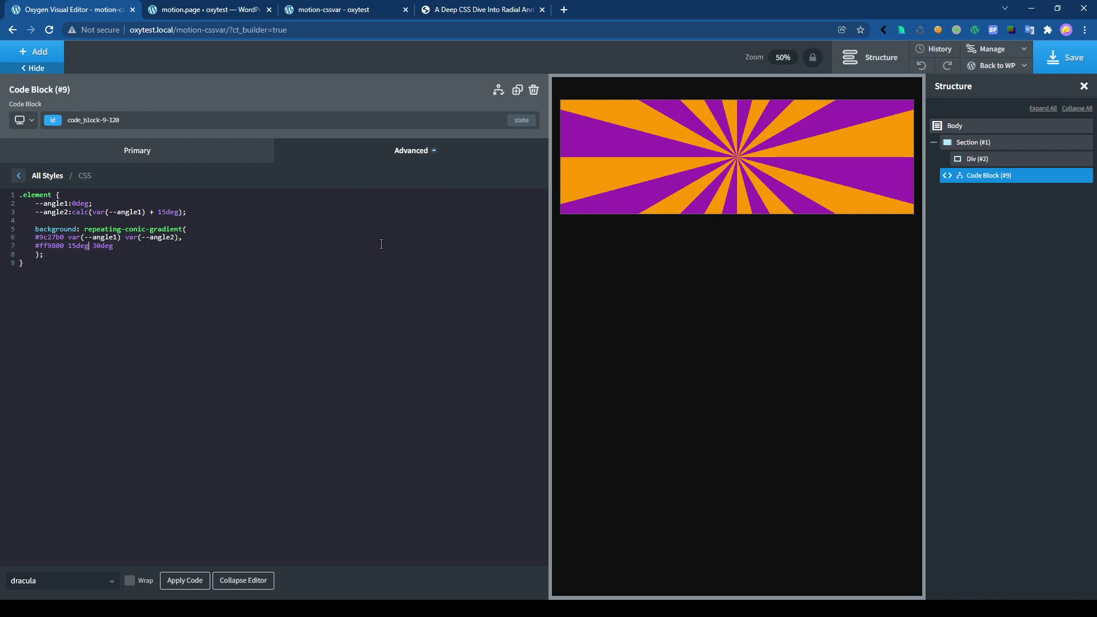
key(shift+Left)
key(shift+Left)
key(shift+Left)
key(shift+Left)
key(shift+Left)
text(var(--angle)
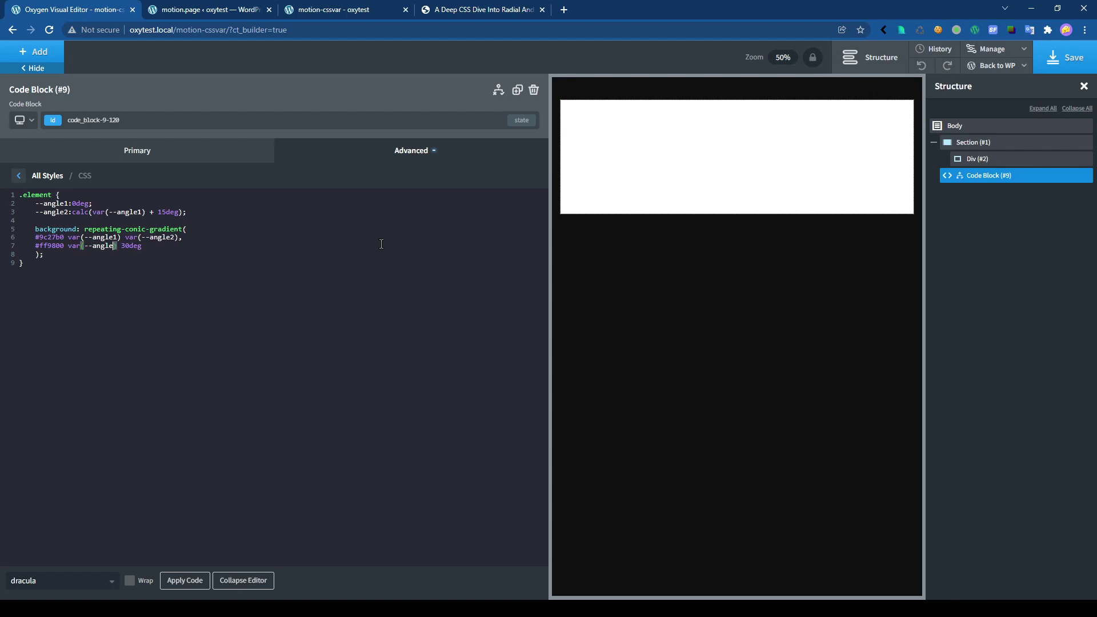
text(2)
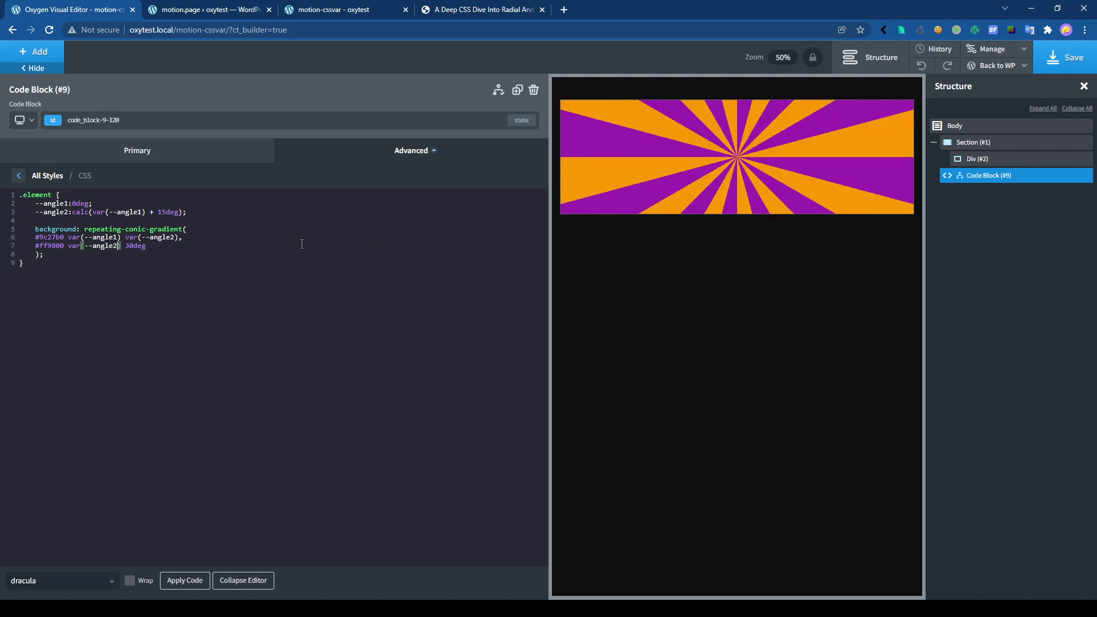
Add --angle3 as var(--angle1) + 30deg and use it for the orange stop's 30deg end.
drag(191, 212, 37, 213)
key(ctrl+c)
click(207, 219)
key(ctrl+v)
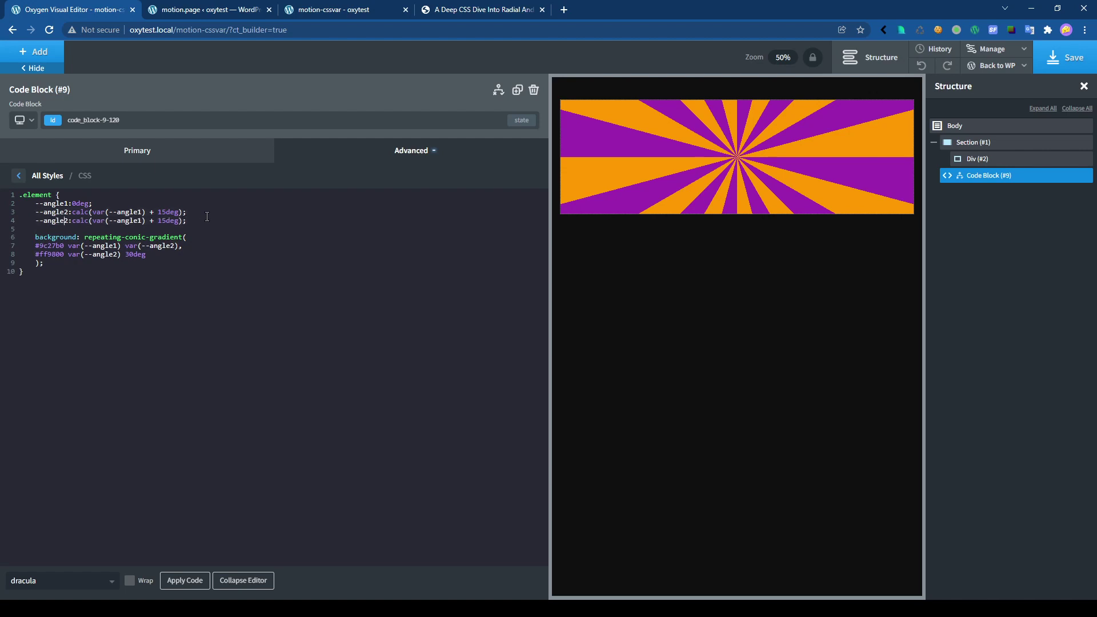
key(Right)
key(Right)
key(Right)
key(Right)
key(Right)
key(Right)
key(Right)
key(Right)
key(Right)
key(Right)
key(Right)
key(Right)
key(Right)
key(Right)
key(Right)
key(Right)
key(Right)
key(Right)
key(Right)
key(Right)
key(BackSpace)
key(BackSpace)
text(30)
drag(147, 255, 126, 254)
text(var()
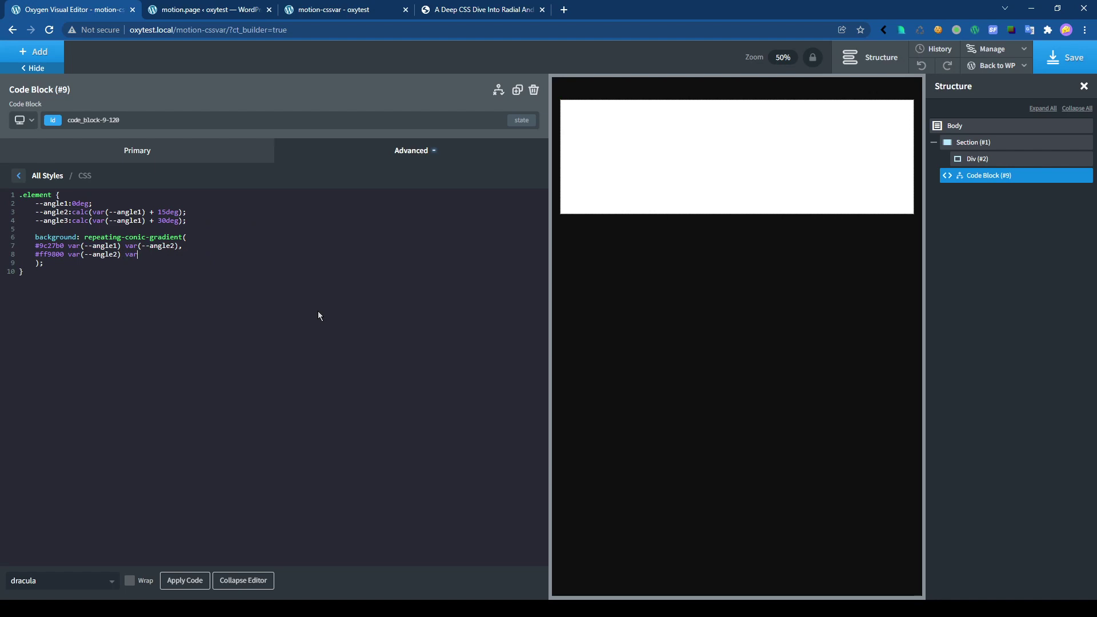
text(--angle3)
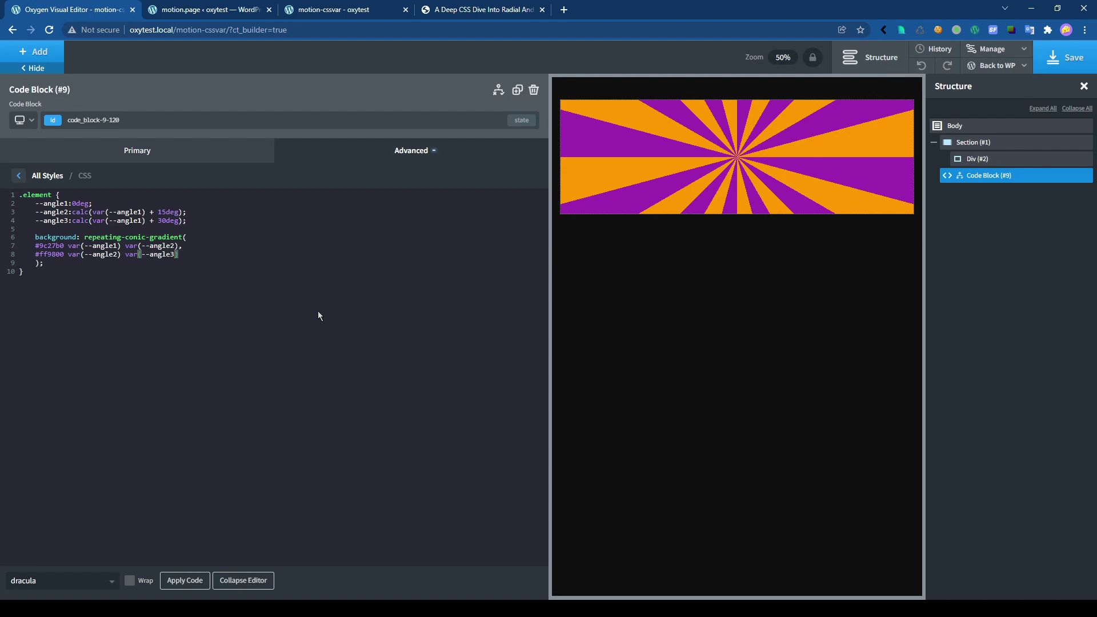
Preview the gradient with --angle1 at 10, 20 and 5deg, then reset it to 0deg.
click(255, 583)
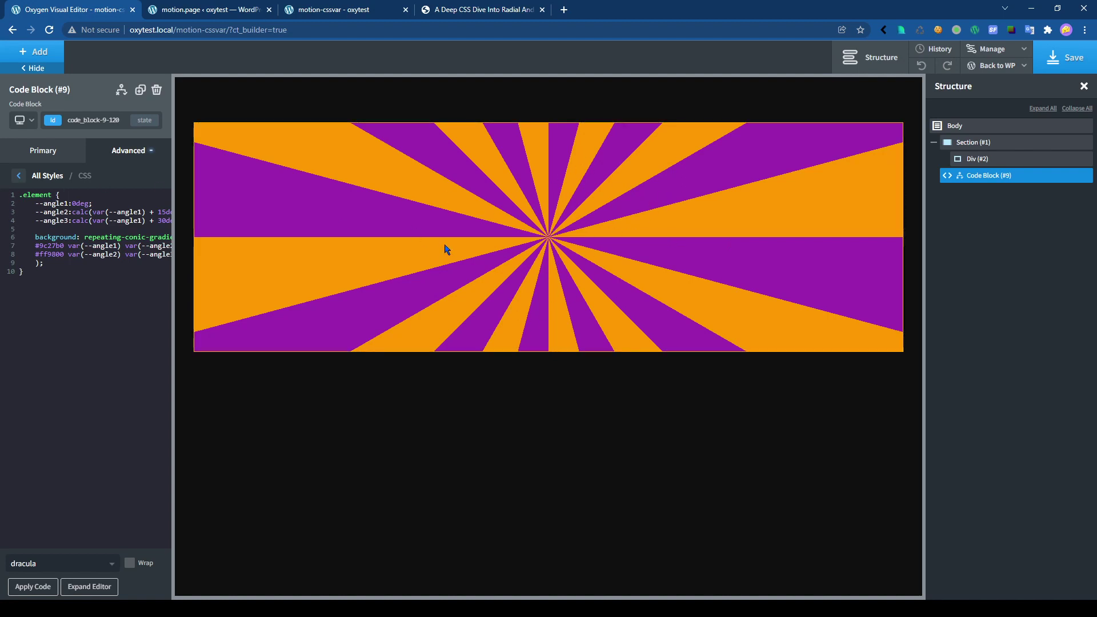
click(75, 203)
key(BackSpace)
text(10)
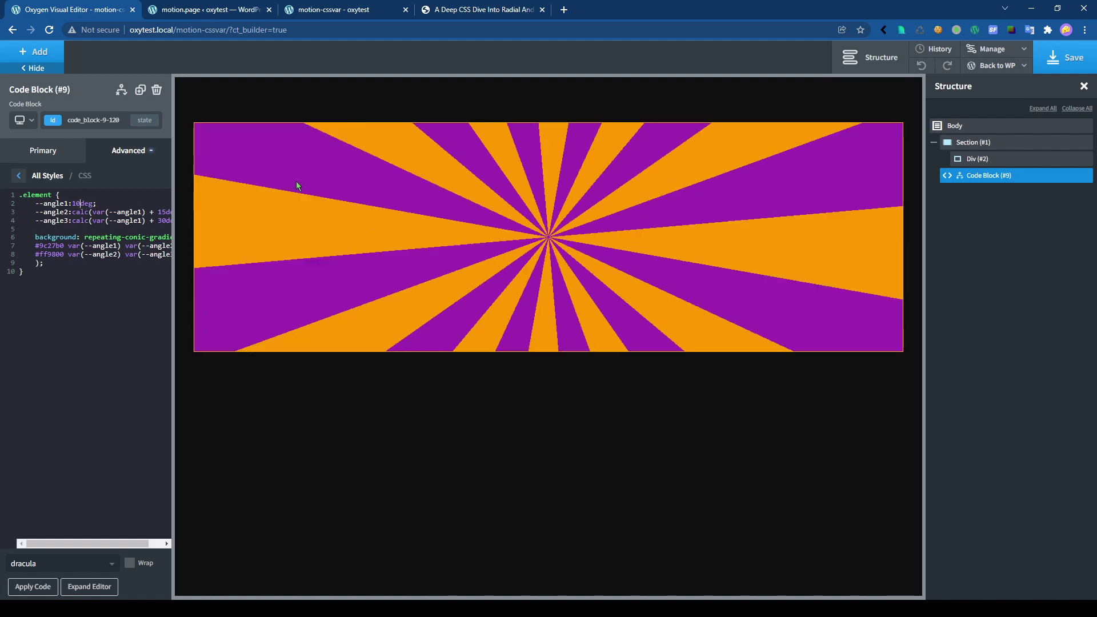
key(BackSpace)
key(BackSpace)
text(20)
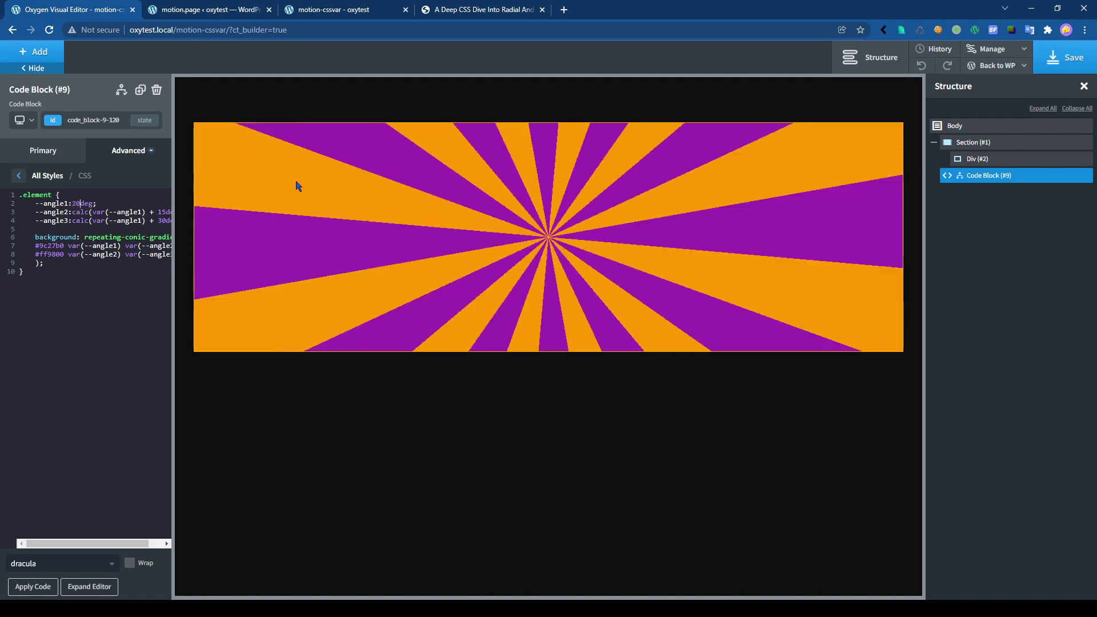
key(BackSpace)
key(BackSpace)
text(5)
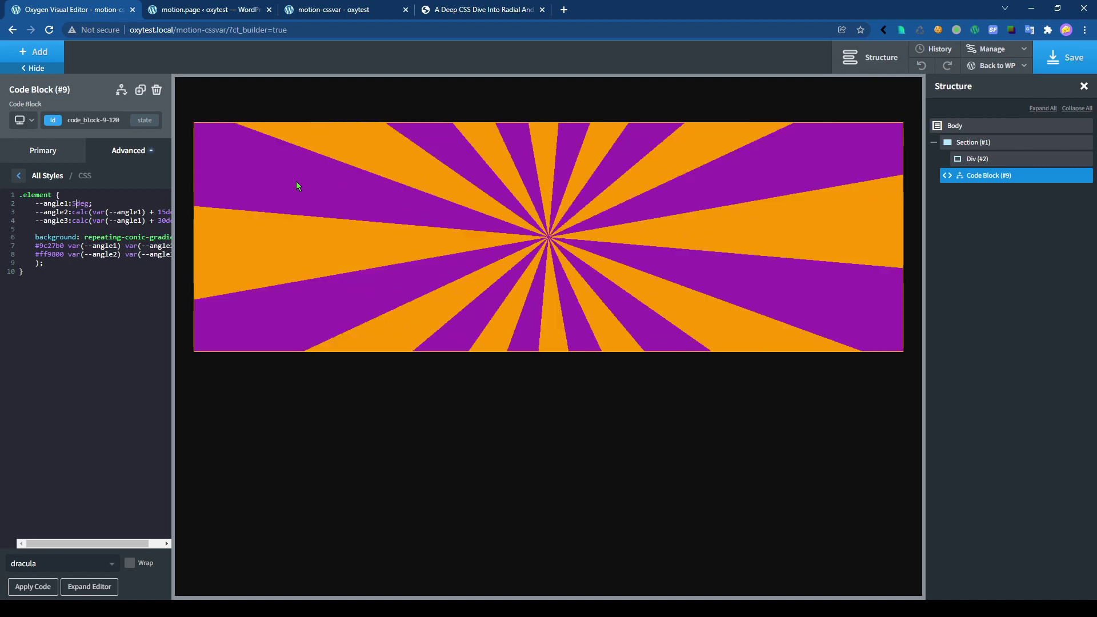
key(BackSpace)
text(0)
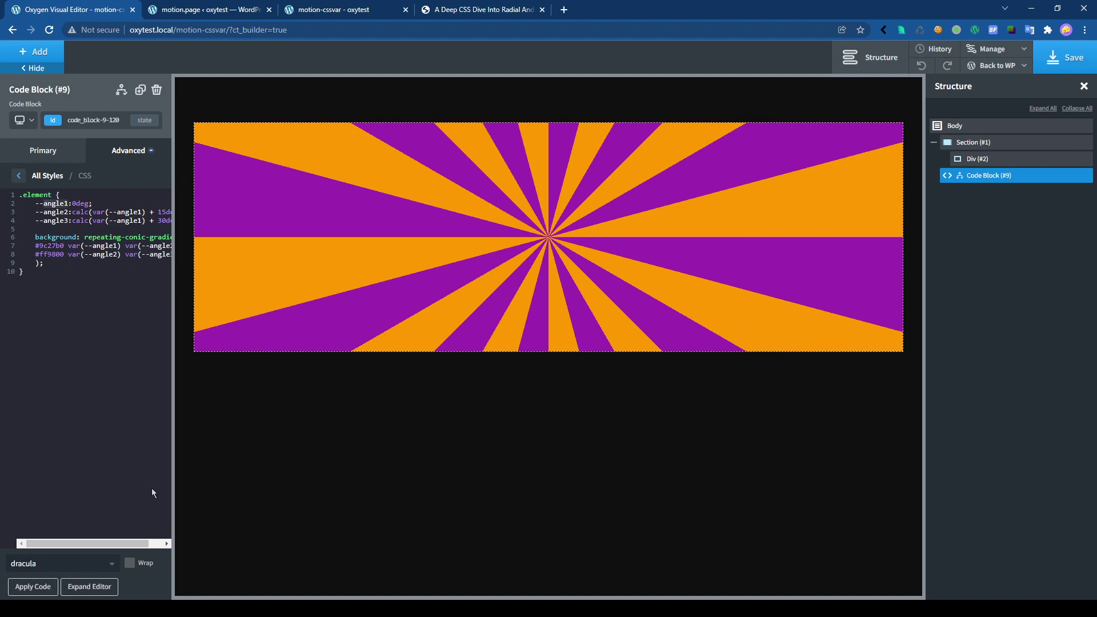
Save the Oxygen page and highlight the element class name.
click(1061, 60)
double_click(36, 194)
click(57, 204)
Refresh the Motion.page preview and set a TO animation targeting the .element selector.
click(190, 10)
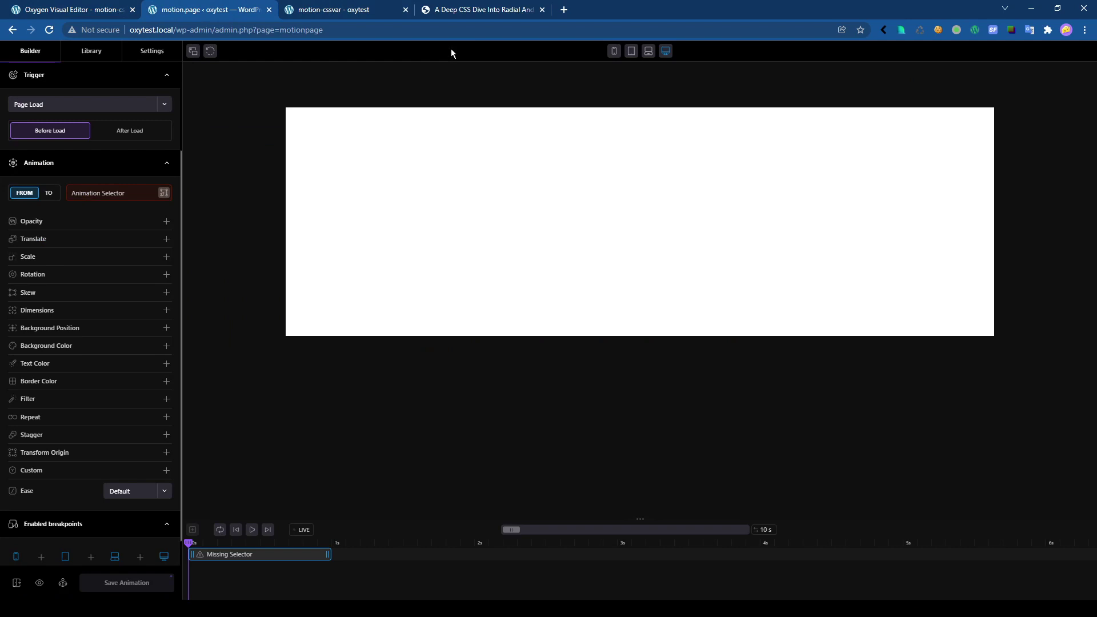
click(211, 52)
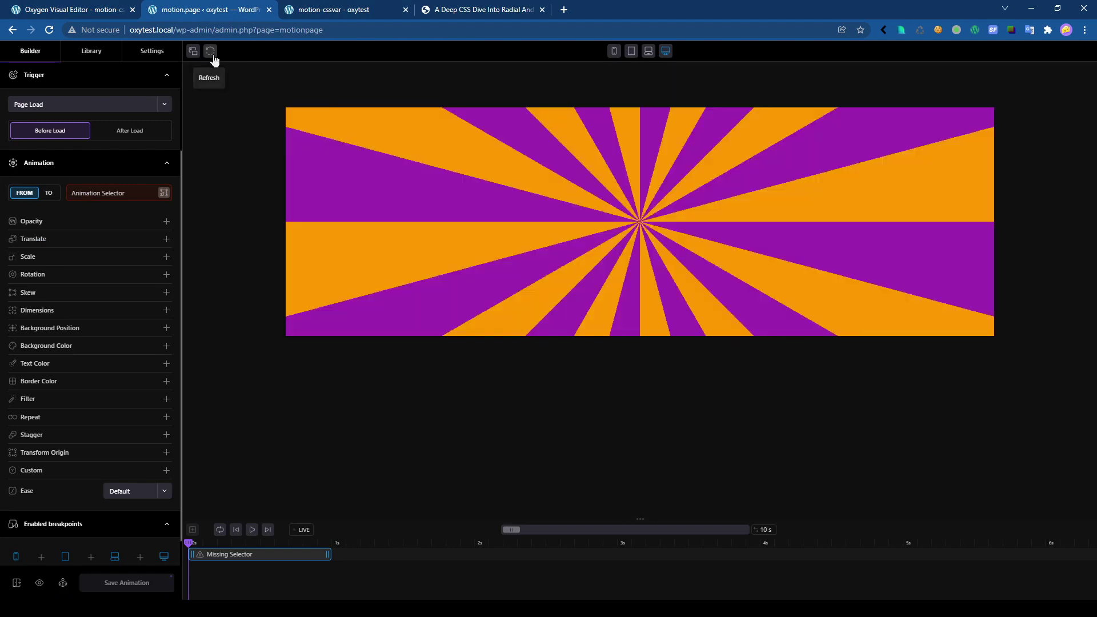
click(49, 194)
text(.element)
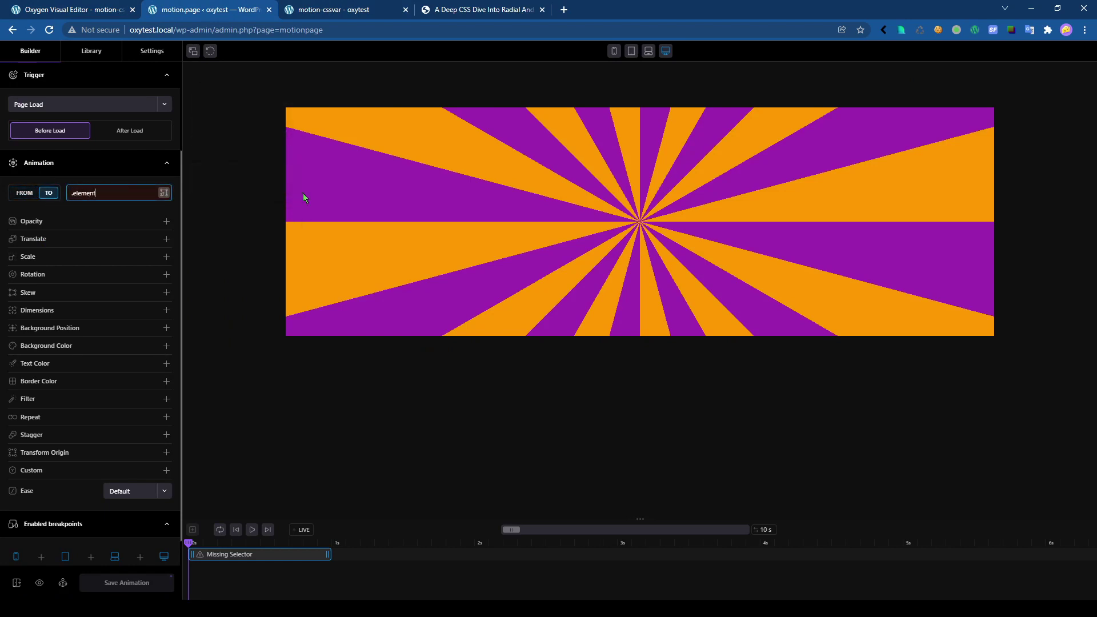
key(Return)
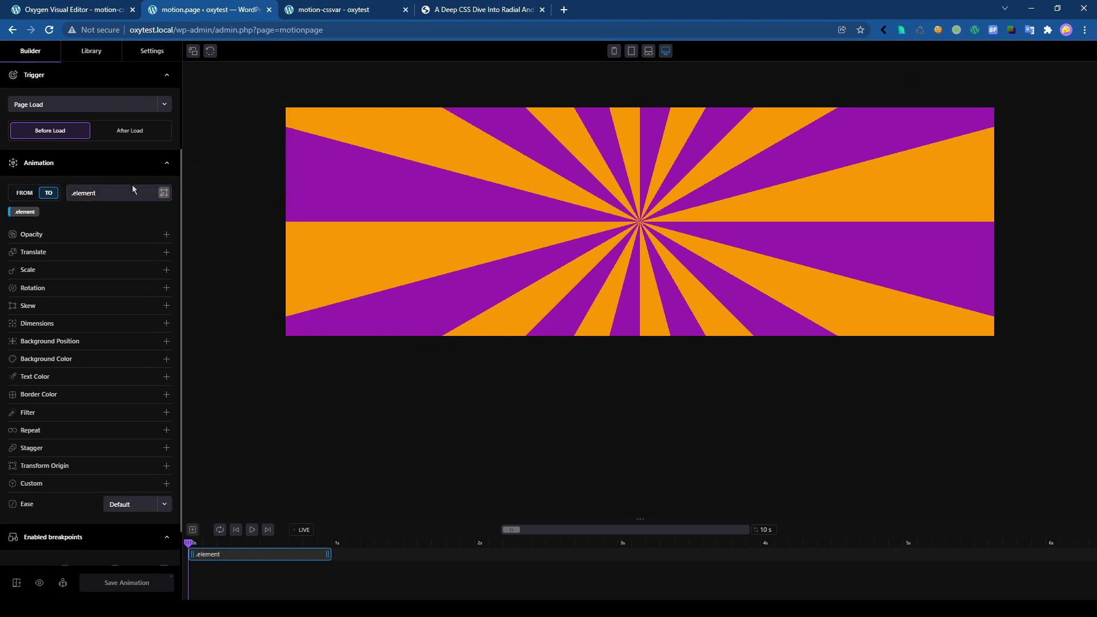
Add a custom property --angle1 with a target value of 30.
scroll(86, 372, down, 1)
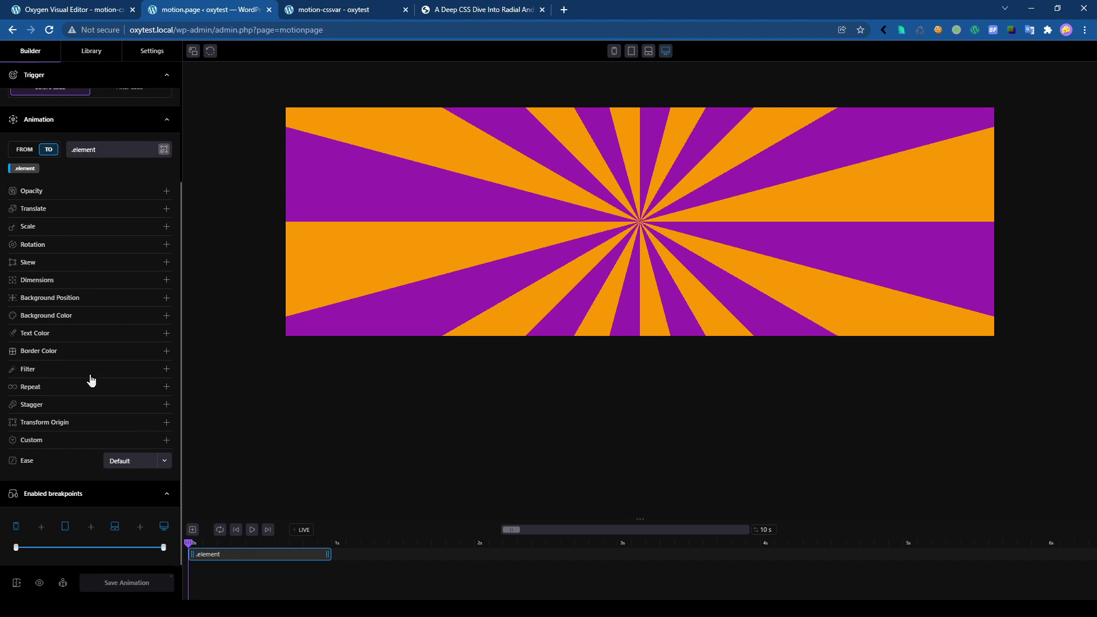
click(12, 444)
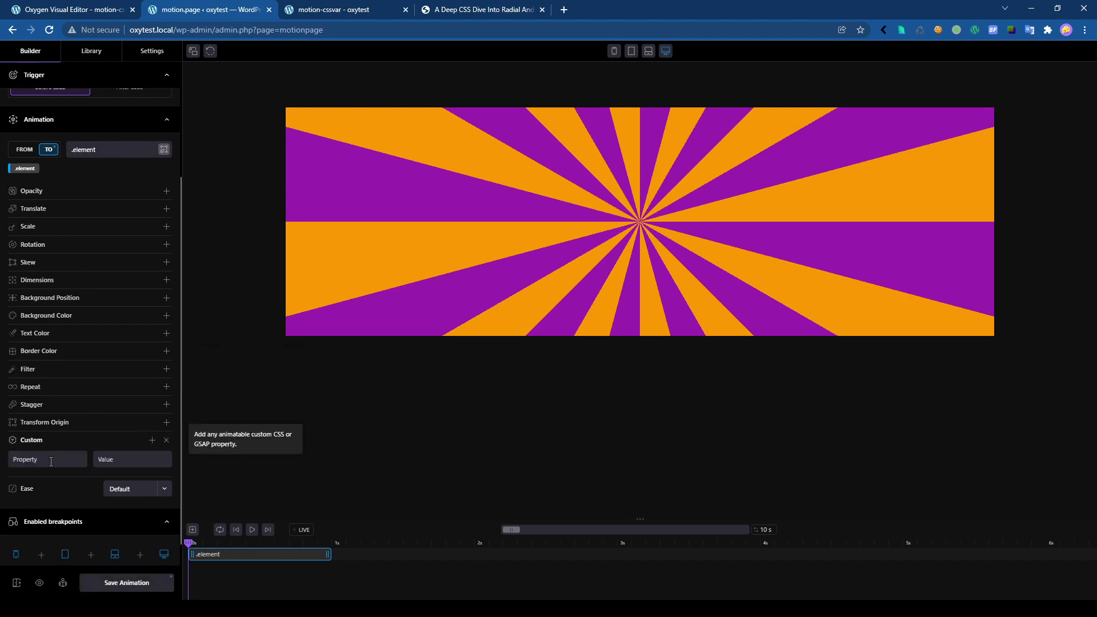
click(42, 458)
text(--a)
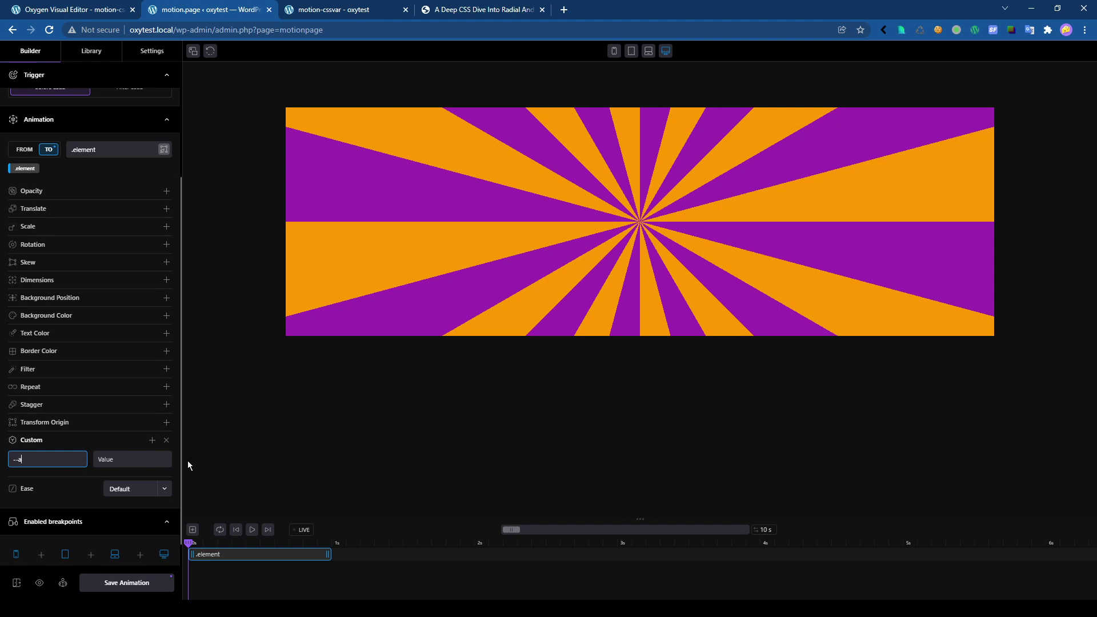
text(ngle1)
key(Tab)
text(30)
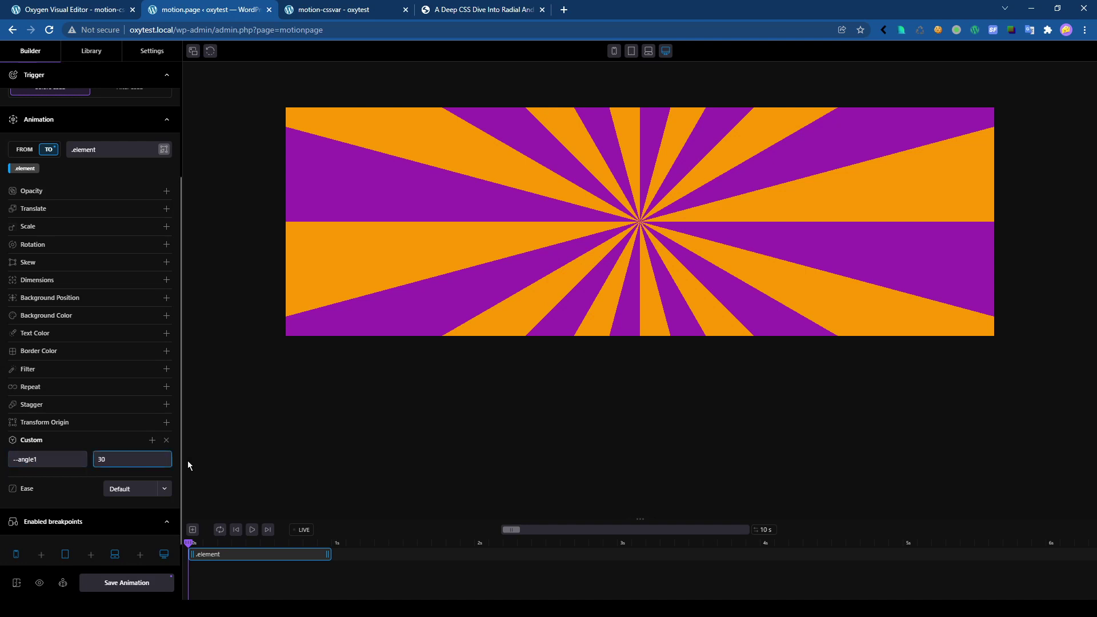
Play the --angle1 tween several times to watch the sunburst rotate.
click(252, 529)
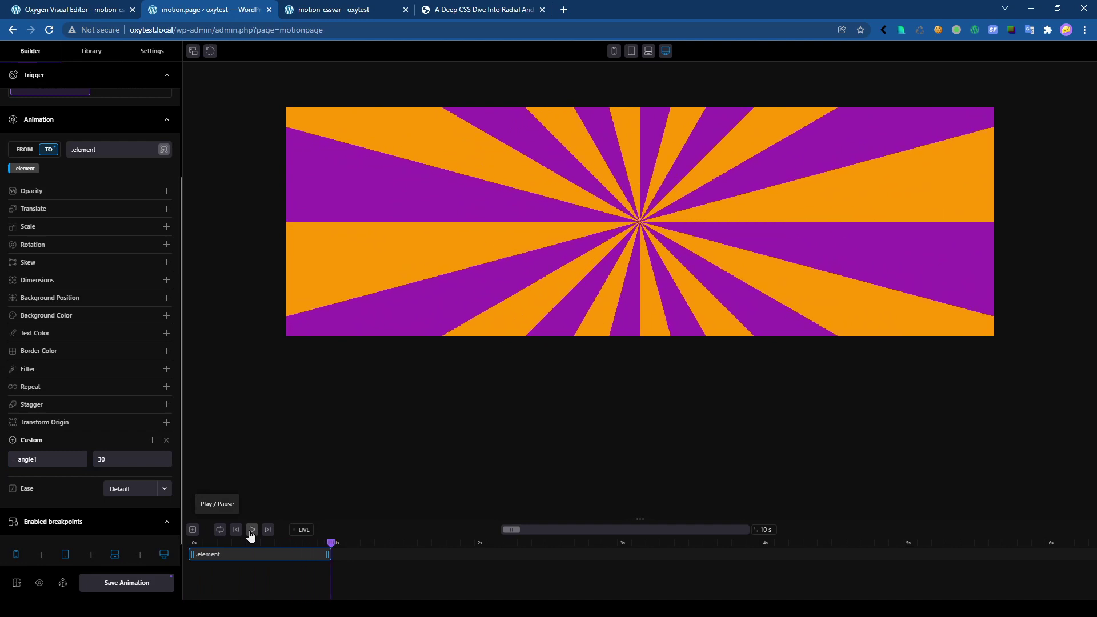
click(252, 530)
click(252, 529)
click(252, 532)
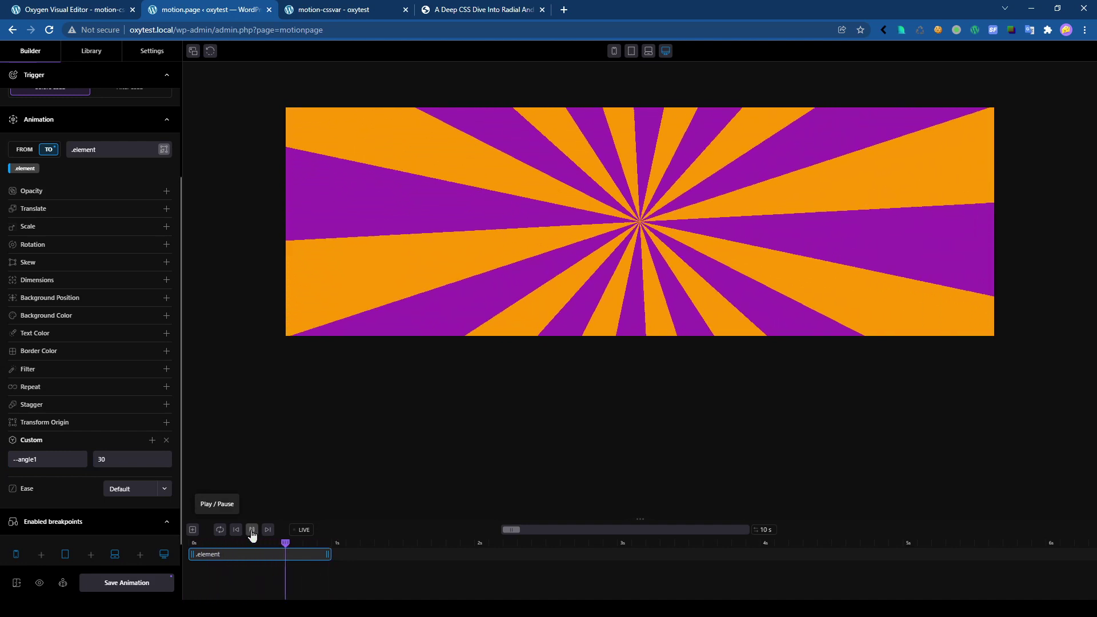
click(254, 533)
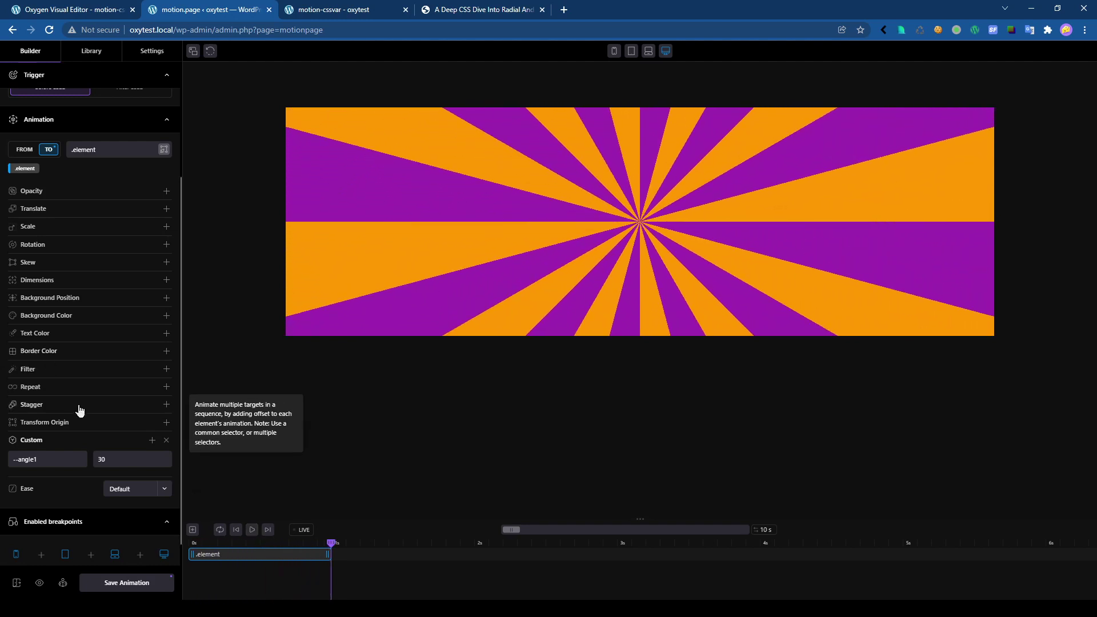
click(32, 386)
Set Repeat to -1 and easing to Linear, then play the endless loop.
click(60, 406)
text(-1)
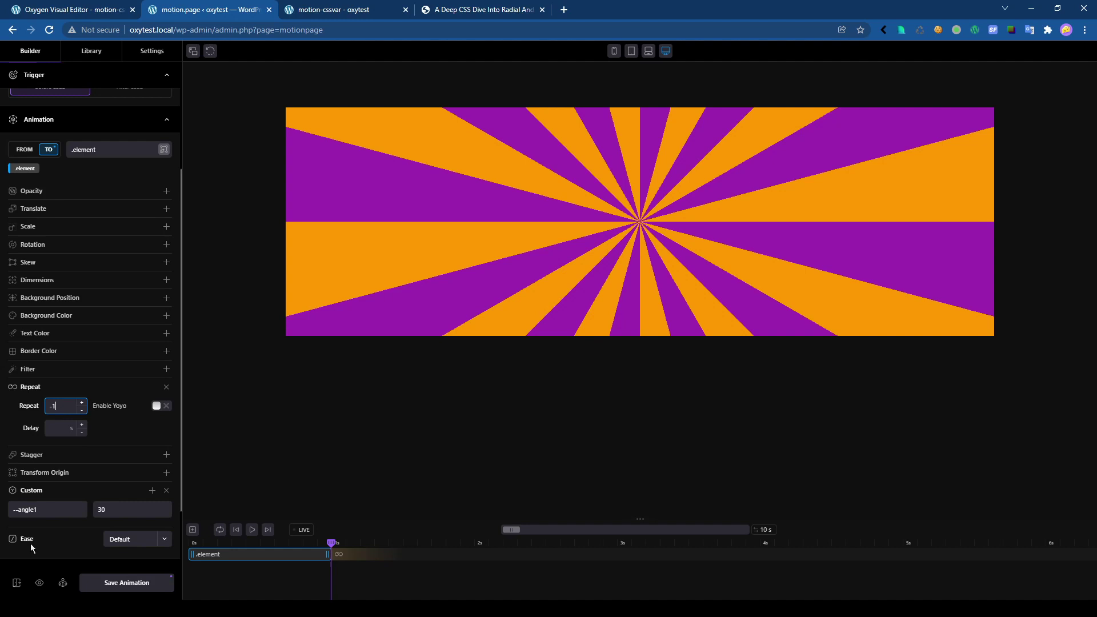
click(157, 540)
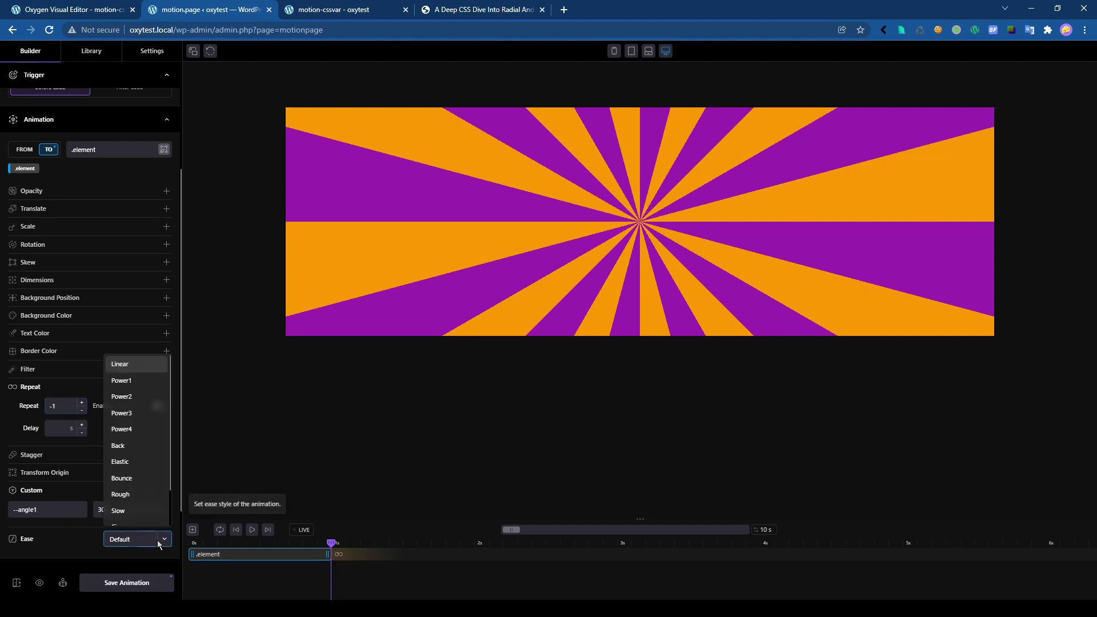
click(137, 365)
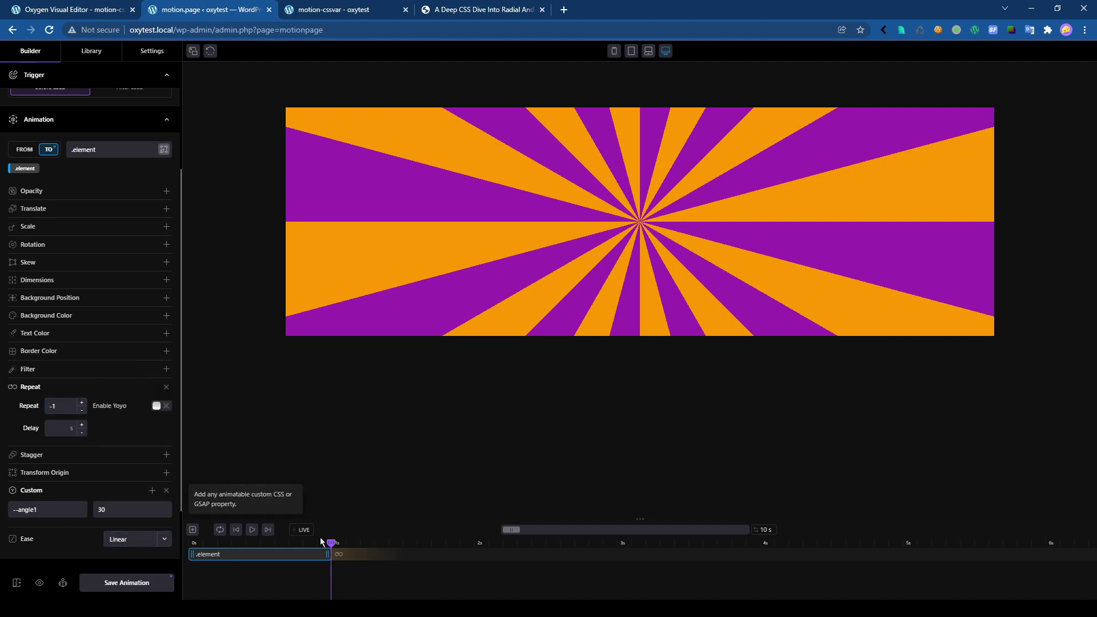
click(253, 530)
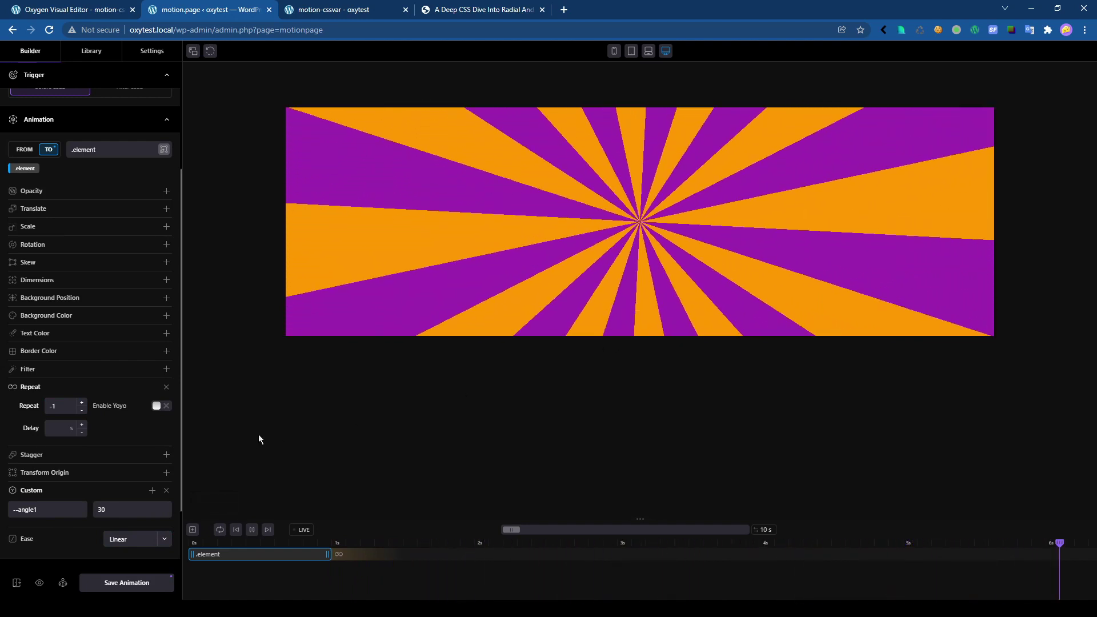
Save the Motion.page animation and stop the preview.
click(142, 589)
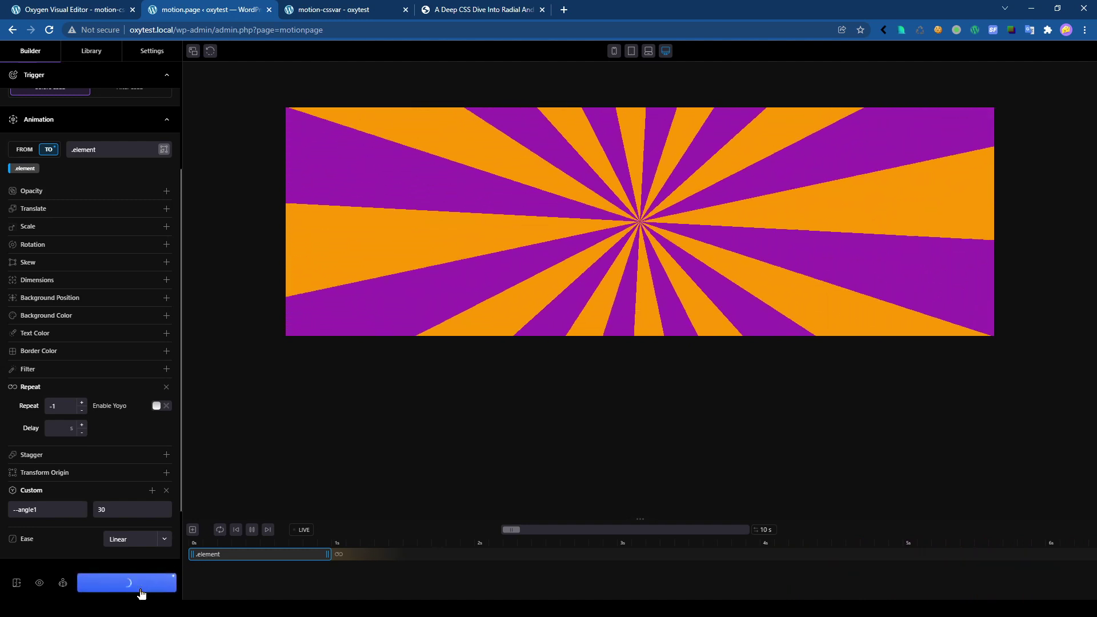
click(252, 529)
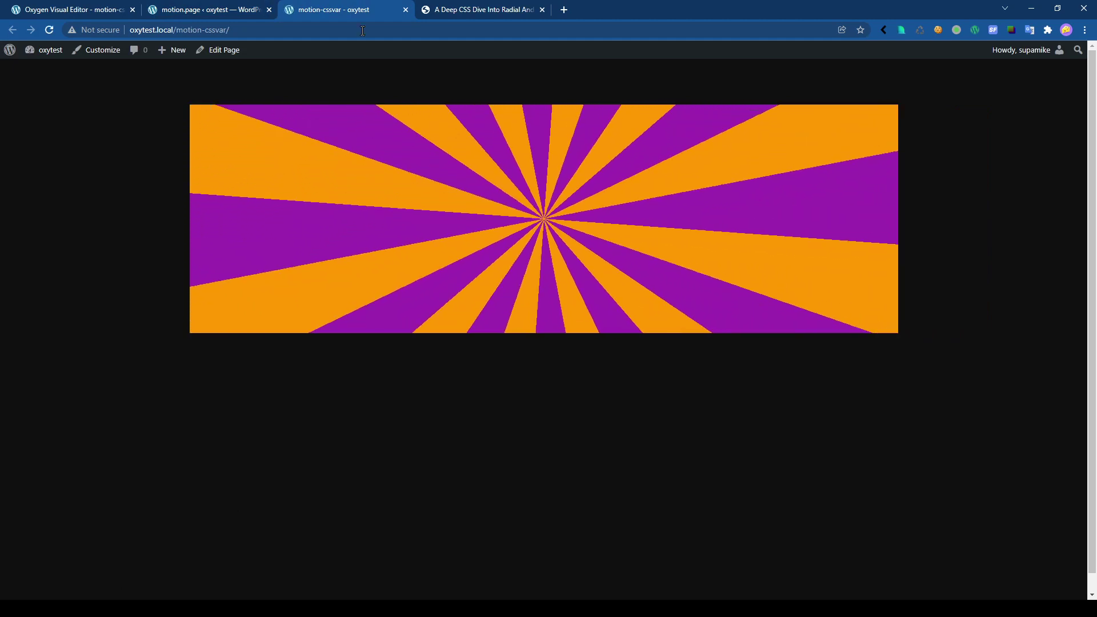
click(223, 10)
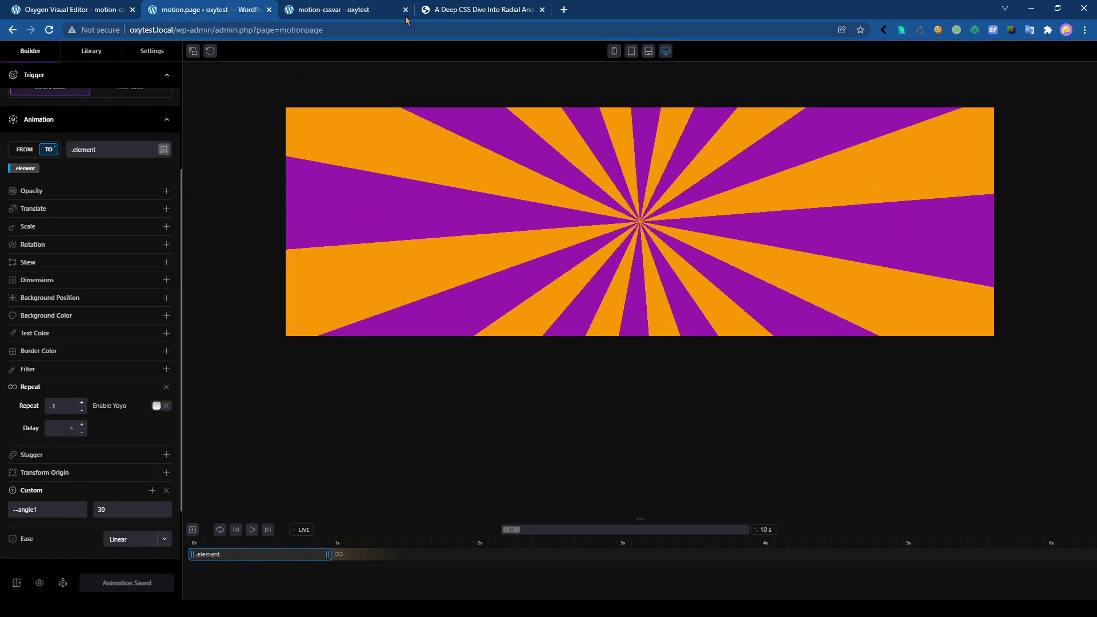
Watch the sunburst on the live page, check the conic-gradient article, and return to Oxygen.
click(330, 12)
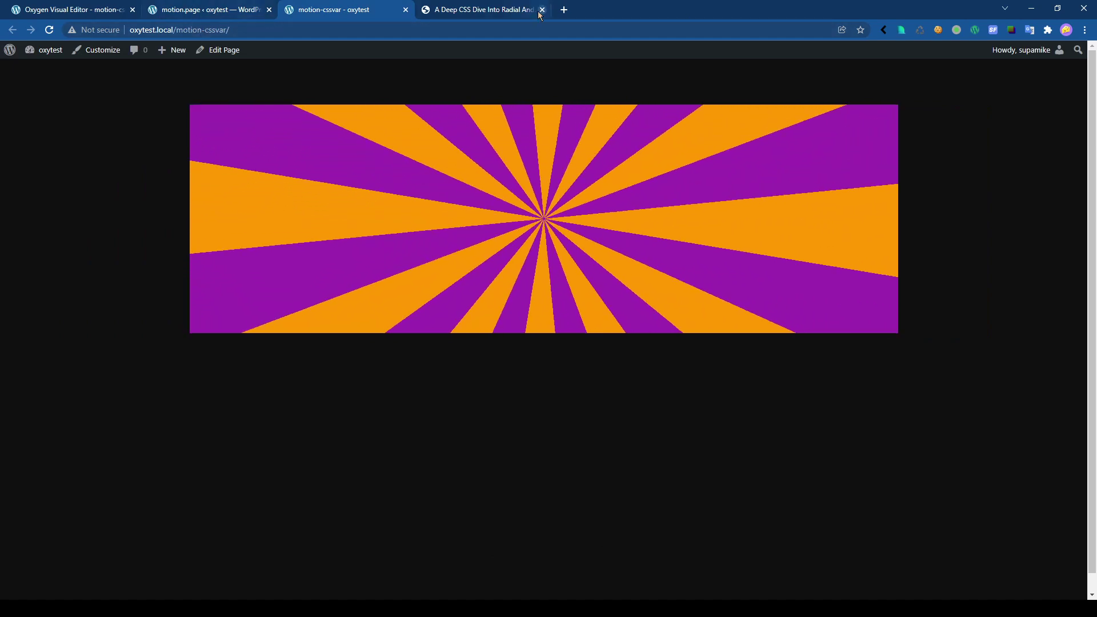
click(537, 13)
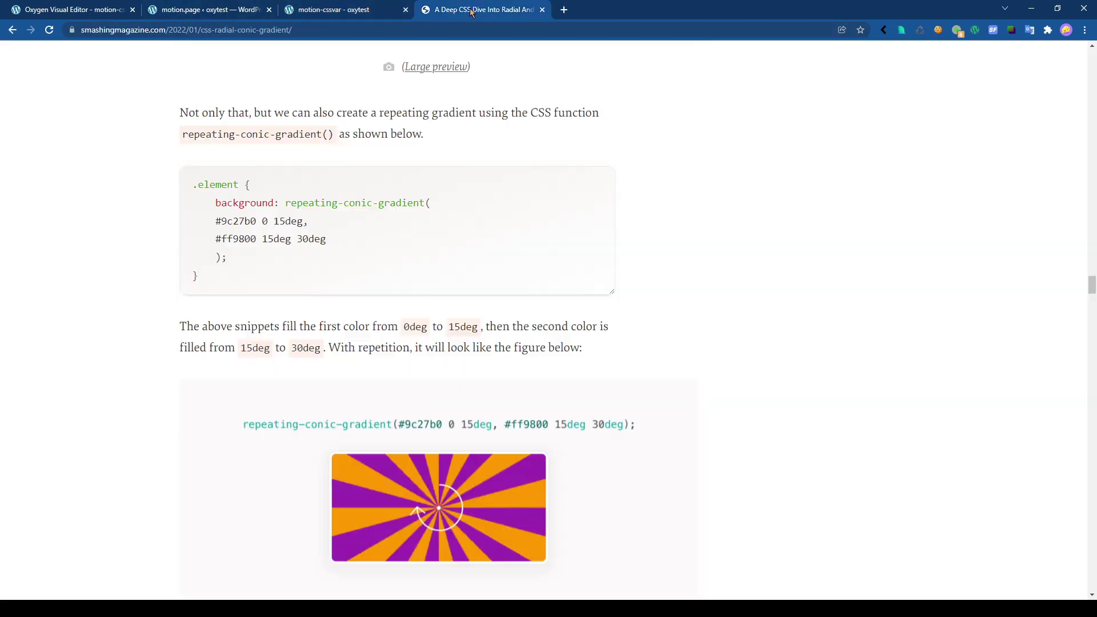
click(41, 11)
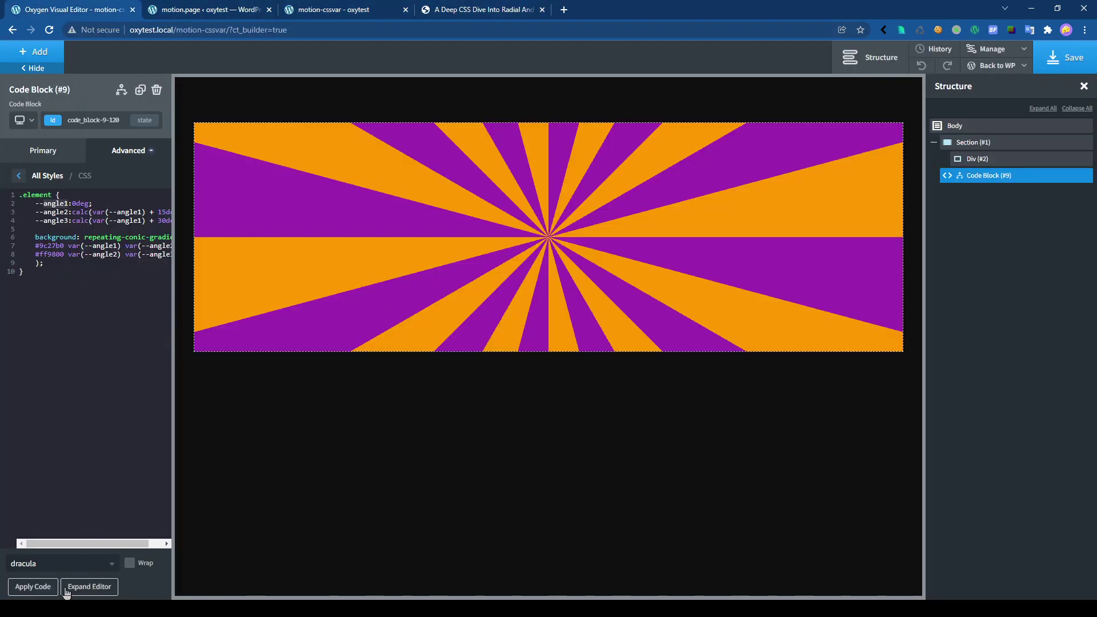
Make the repeating conic gradient start 'from 0 at 0 0' so rays fan from the corner.
click(89, 588)
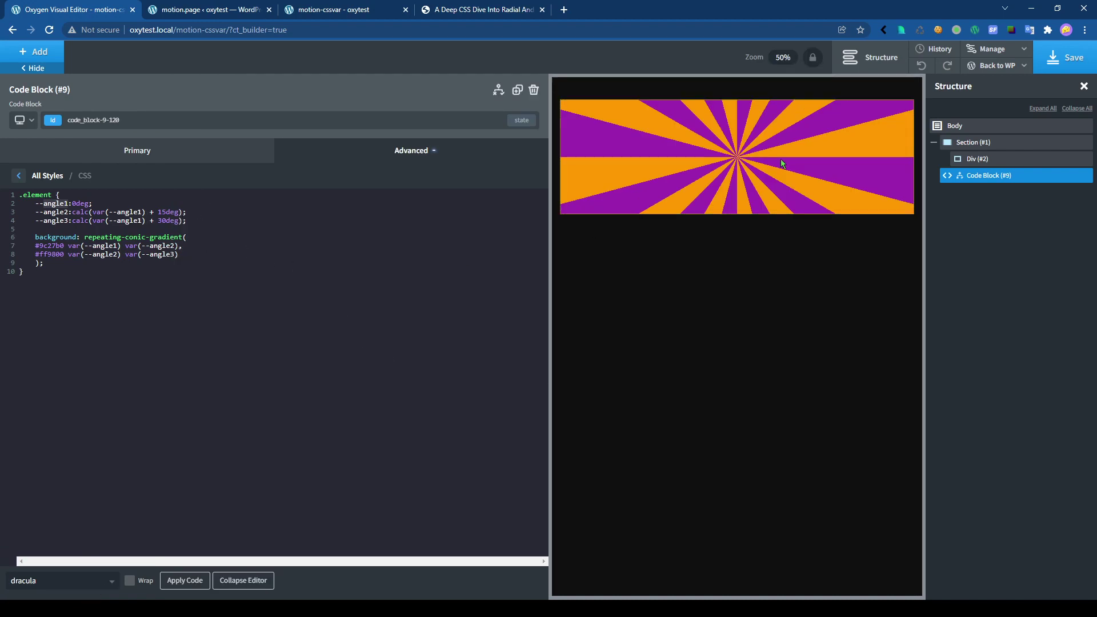
click(226, 239)
key(Return)
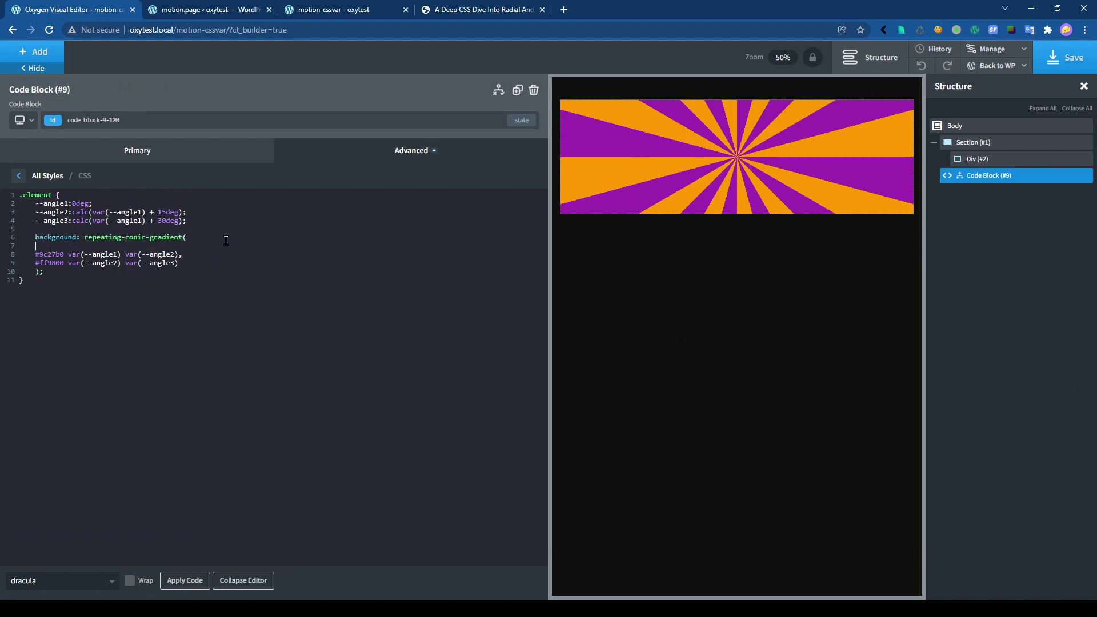
text(from 0 at 50%)
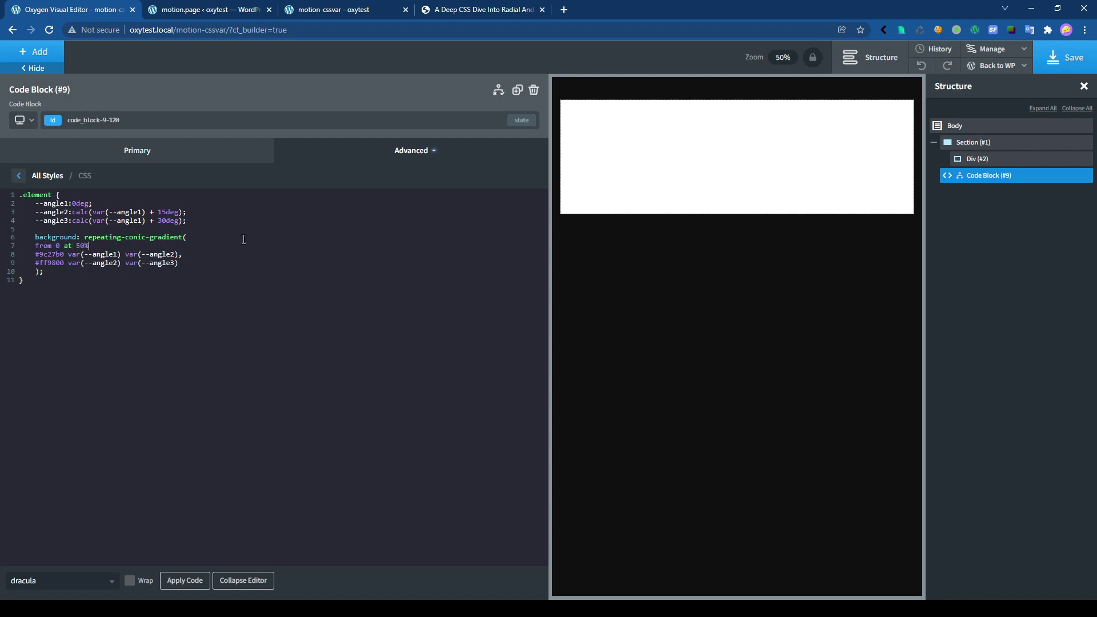
text(,)
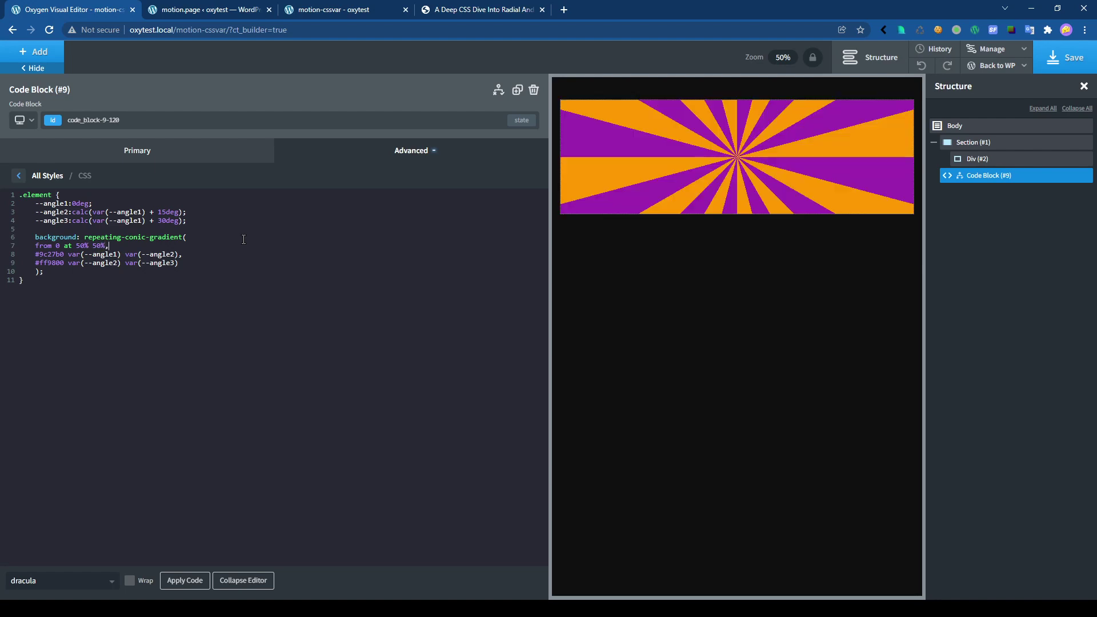
key(BackSpace)
text(2)
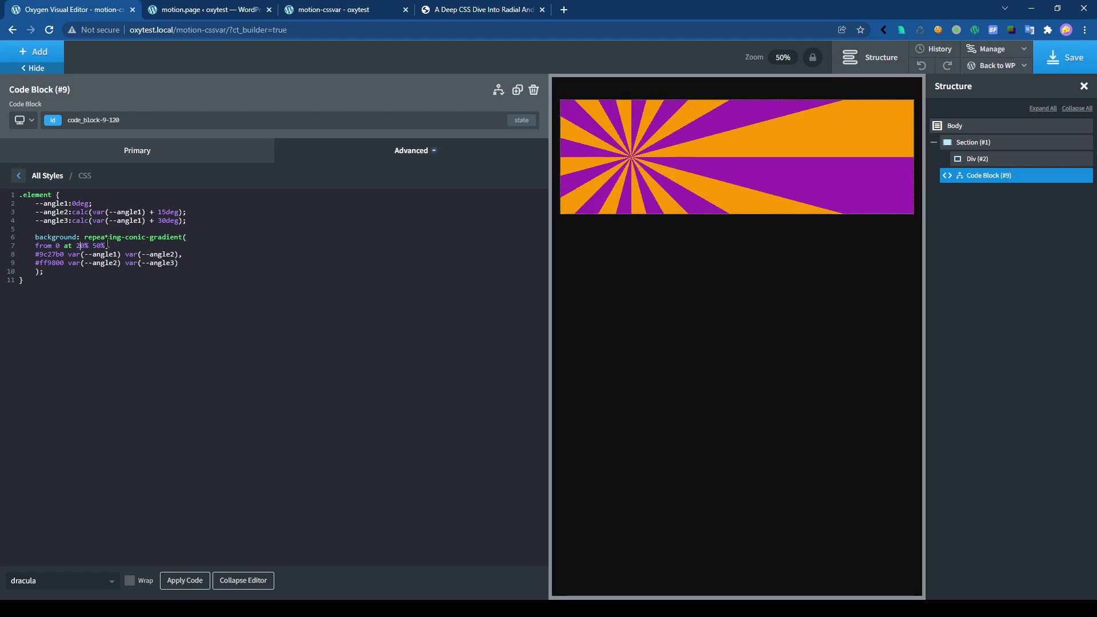
drag(106, 246, 76, 246)
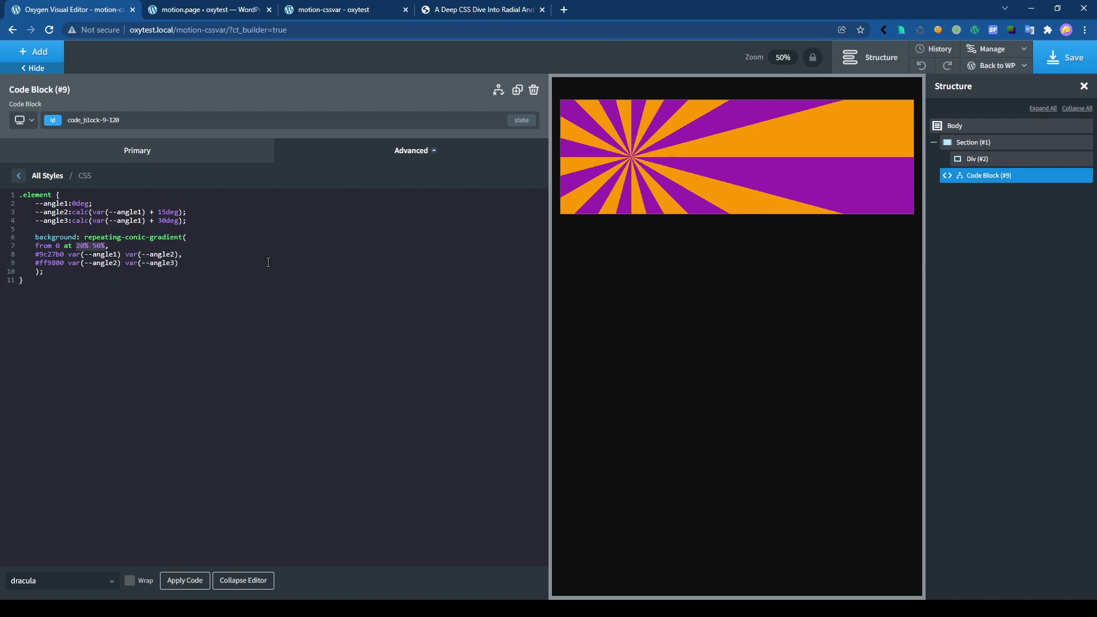
text(0 0)
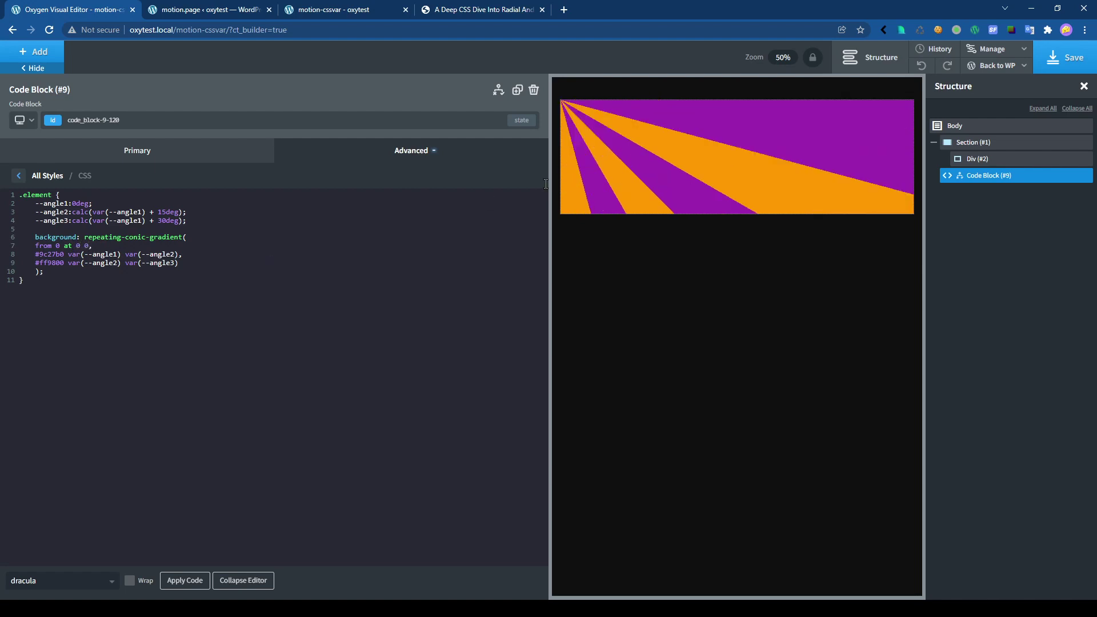
Save the page and check the corner-origin gradient on the live page, then return to Oxygen.
click(1052, 63)
click(315, 8)
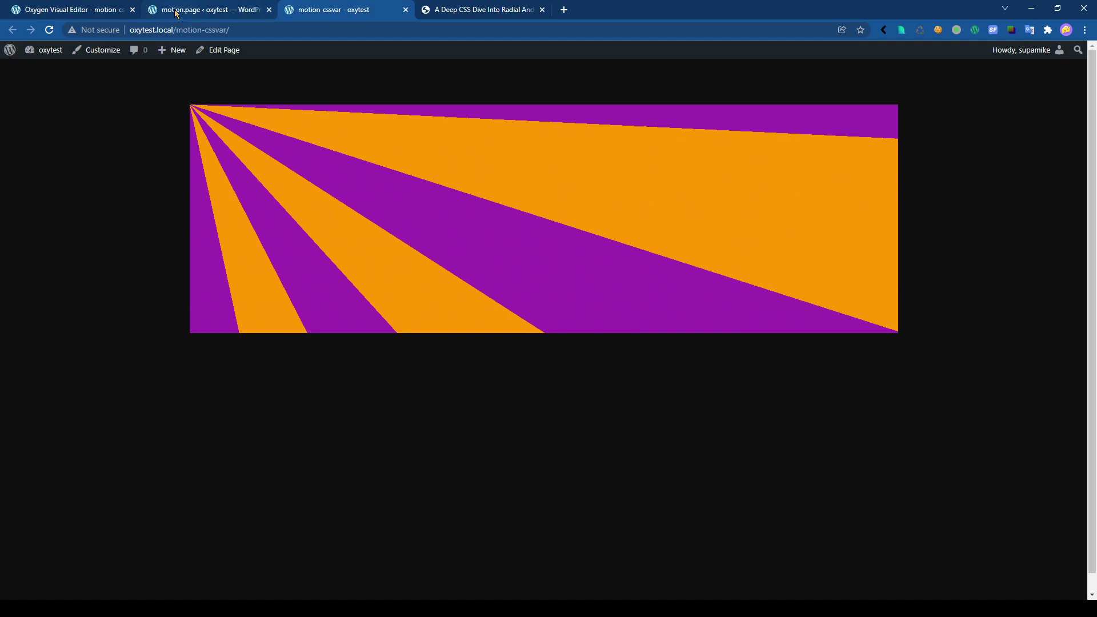
click(177, 11)
click(77, 10)
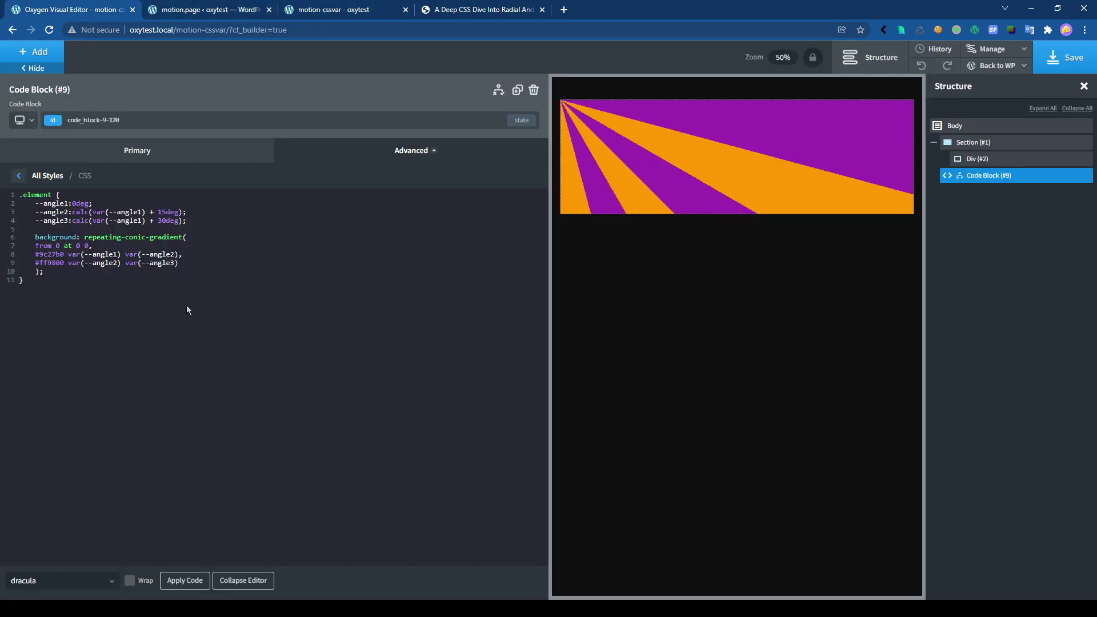
Add --posx:50% and --posy:50% variables and set the gradient origin to 'at var(--posx) var(--posy)'.
click(211, 221)
key(Return)
key(Return)
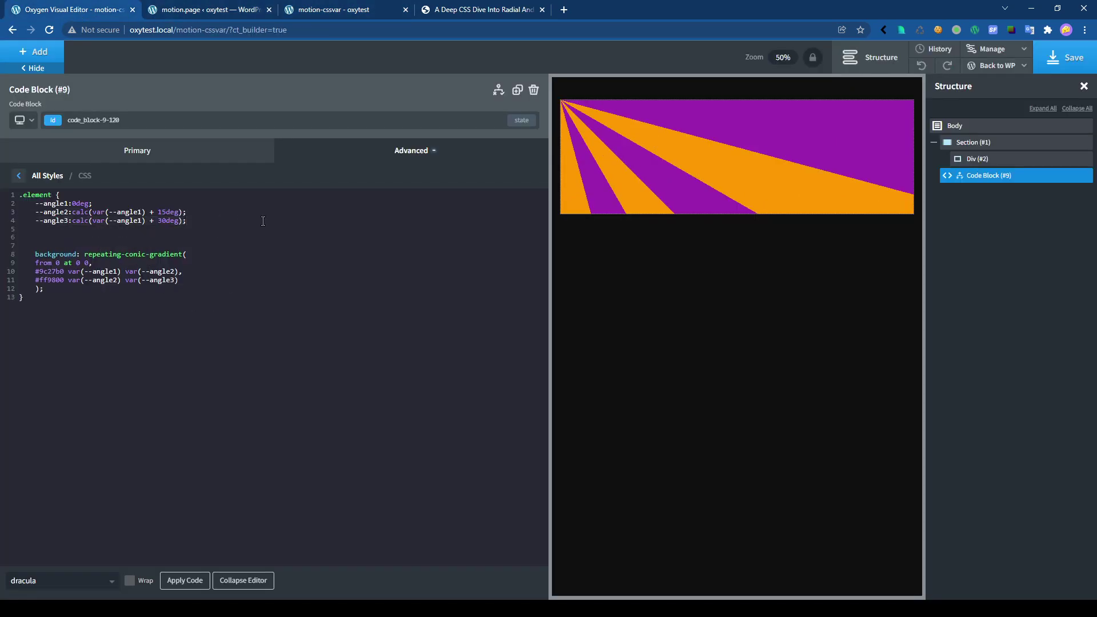
text(-)
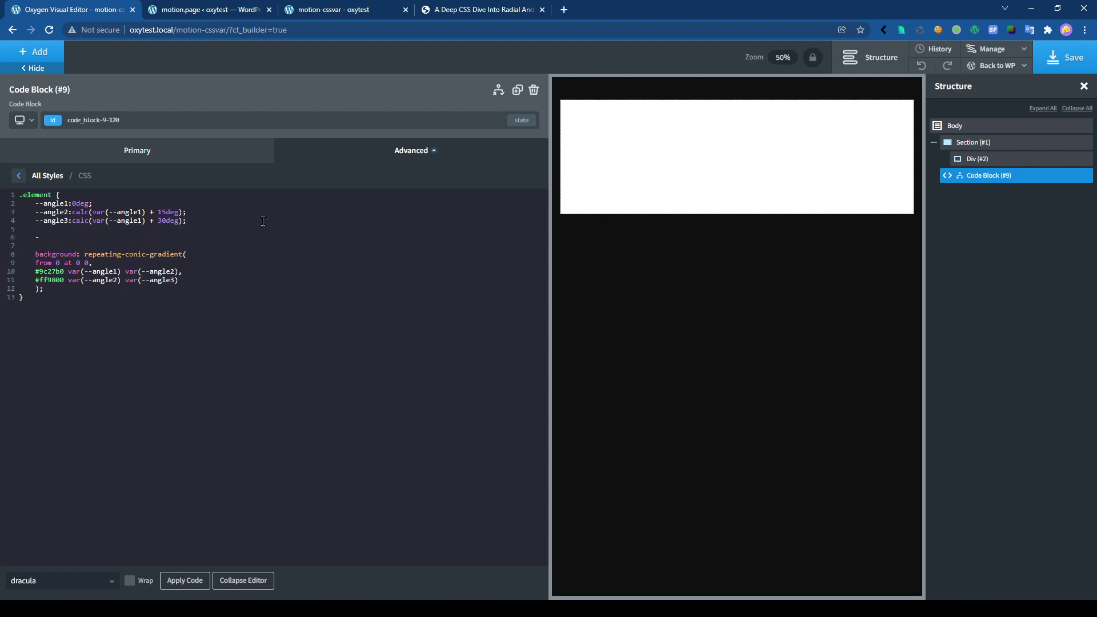
text(-posx:50%;)
key(Return)
text(--p)
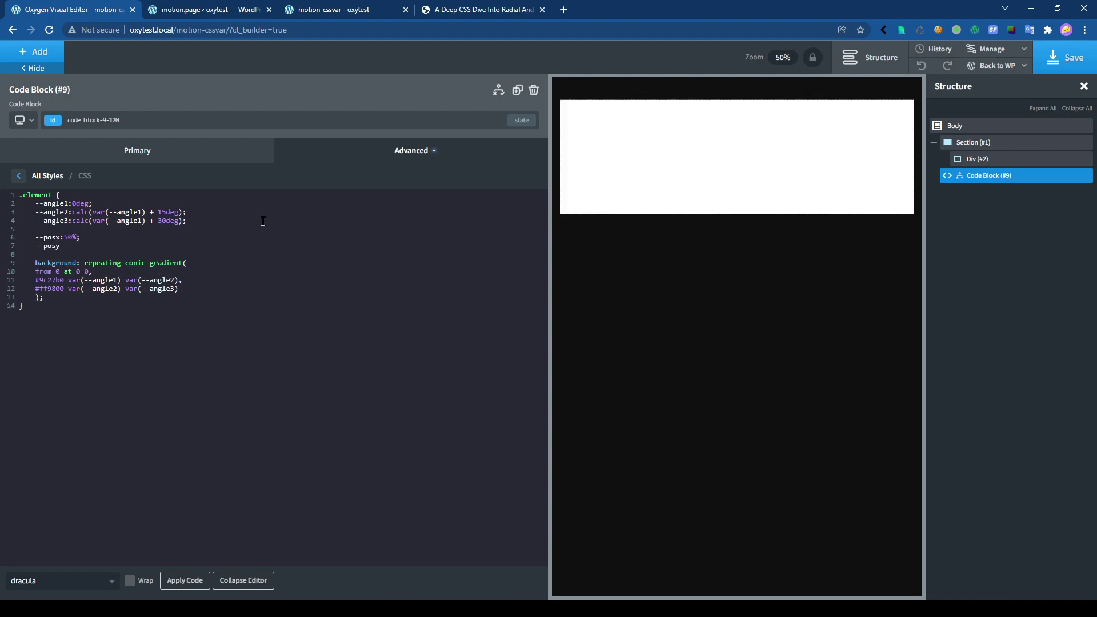
text(osy:50%;)
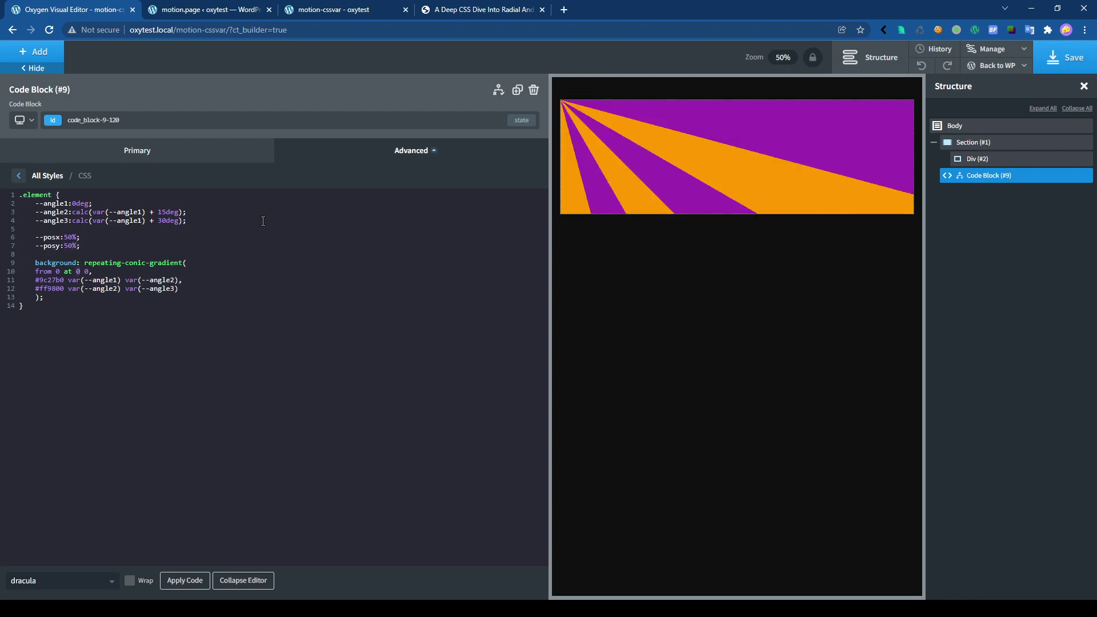
text(var()
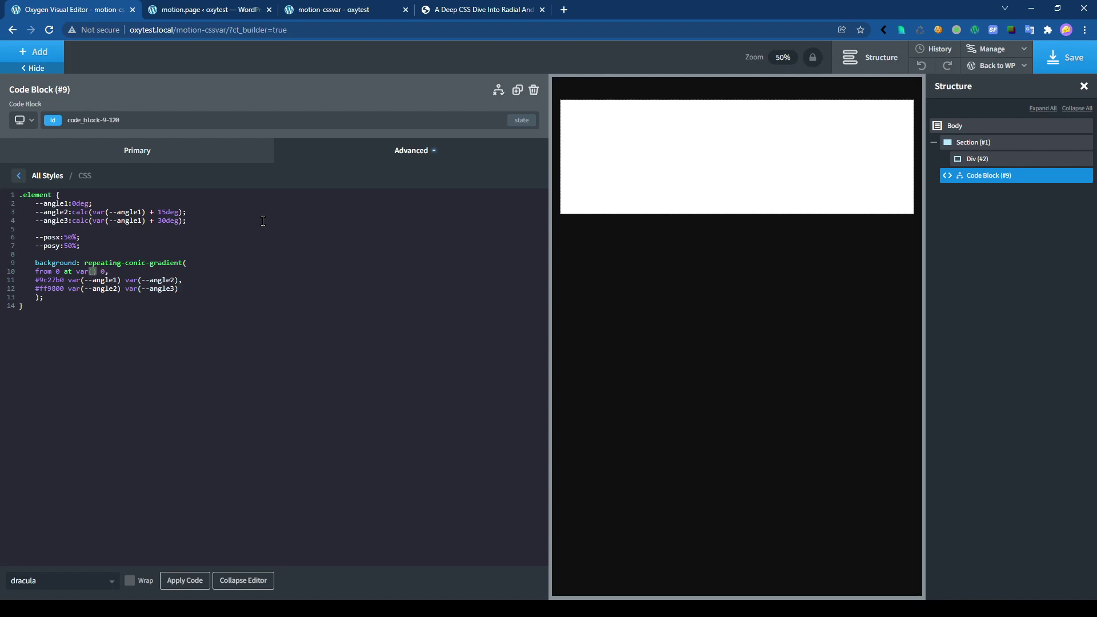
text(--posx))
key(Right)
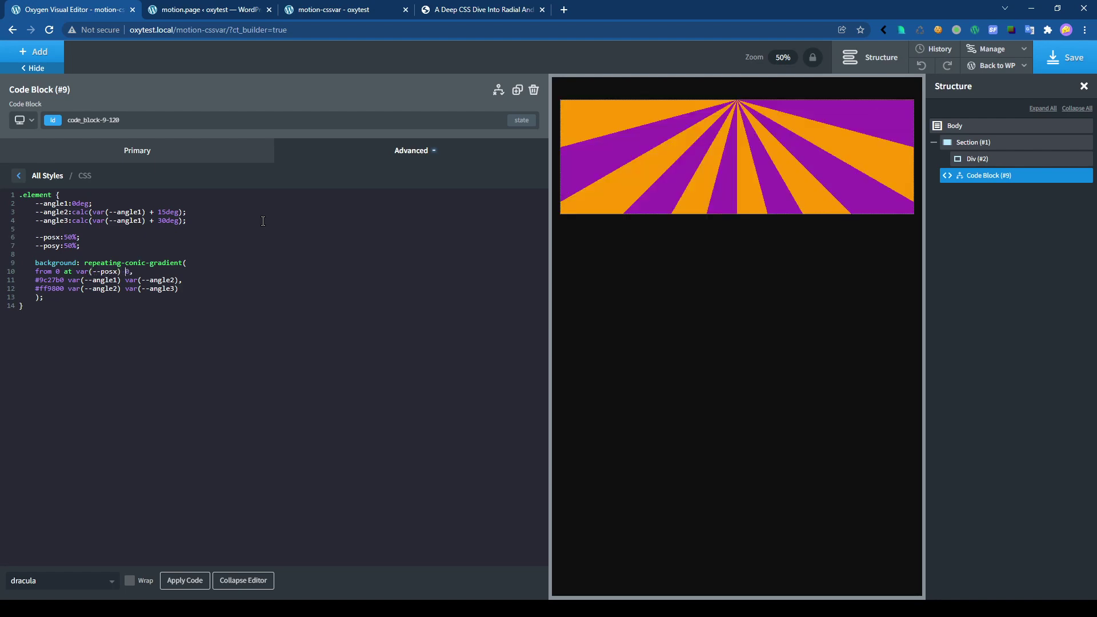
key(Delete)
text(var()
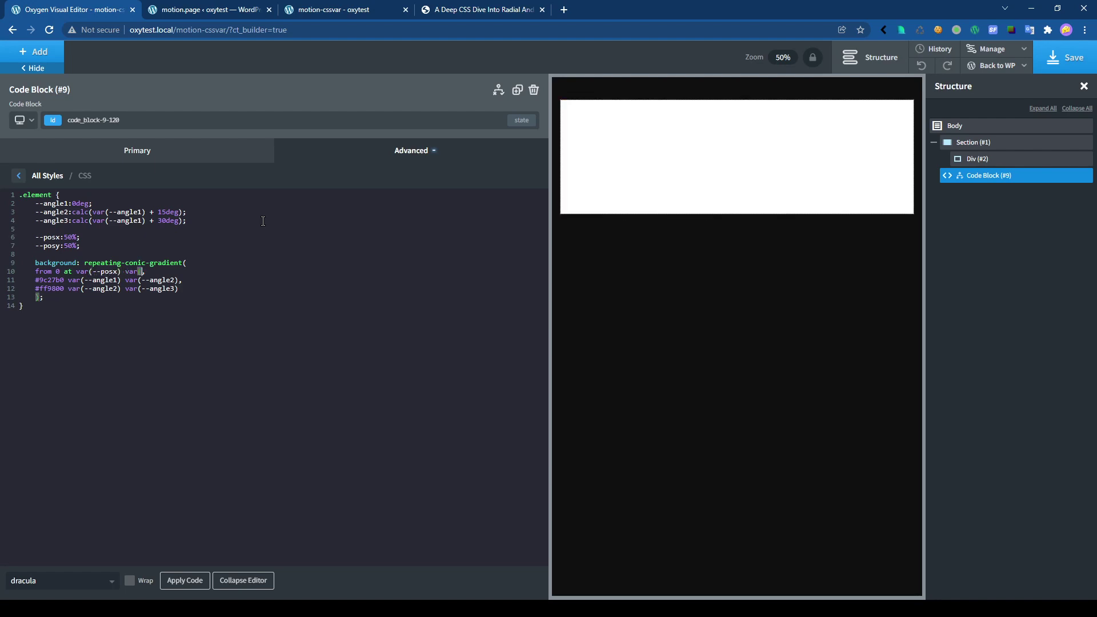
text(--posy))
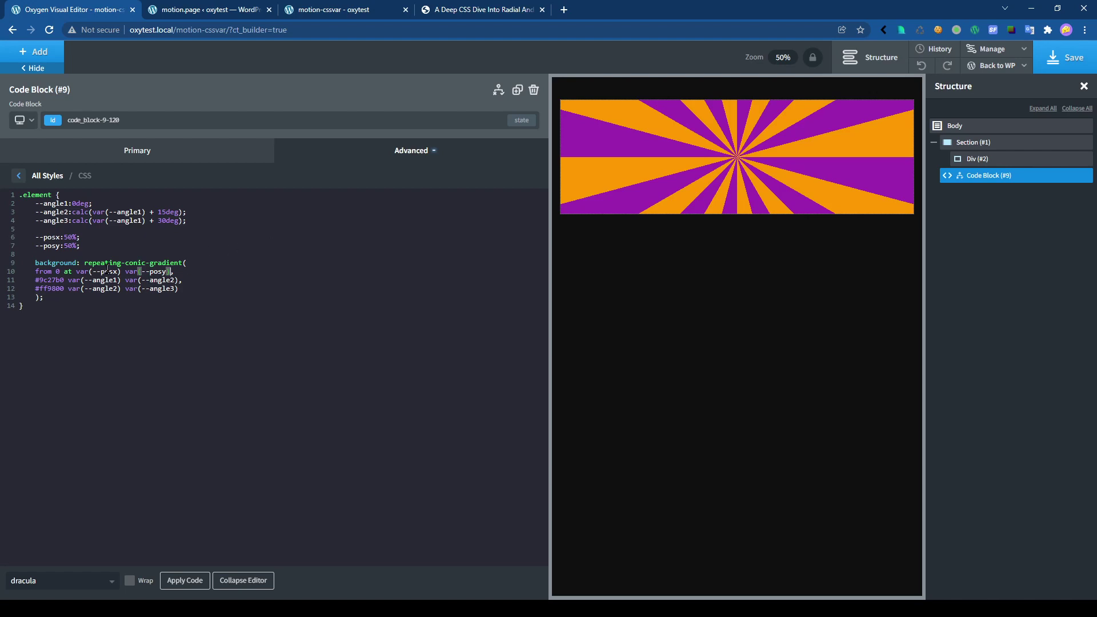
Apply and save the edited CSS, then refresh the Motion.page preview.
click(184, 581)
click(1066, 58)
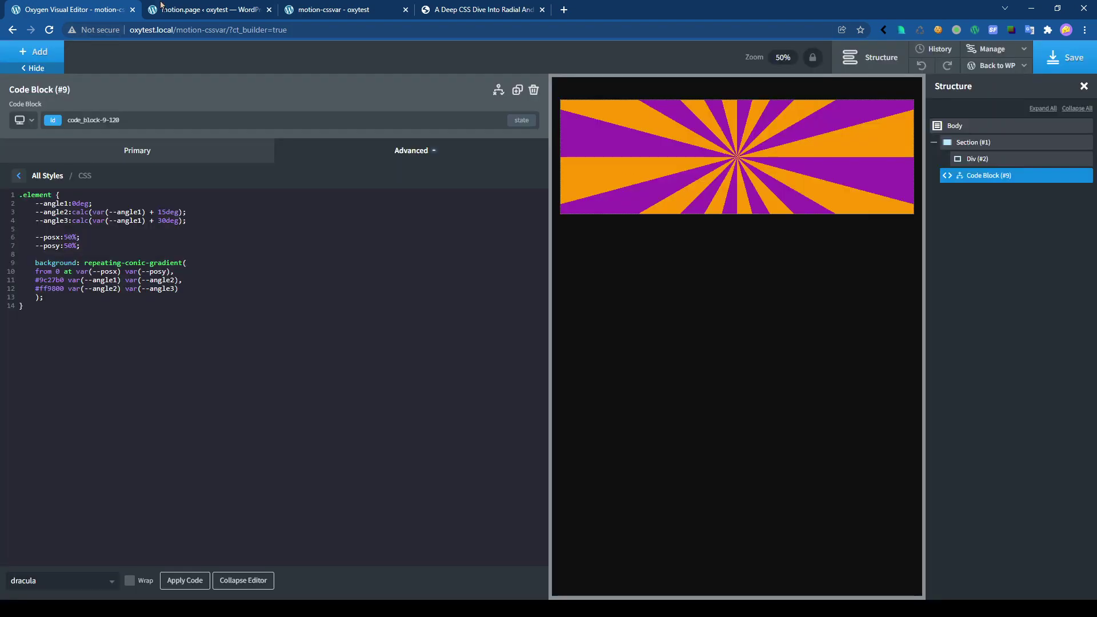
click(217, 10)
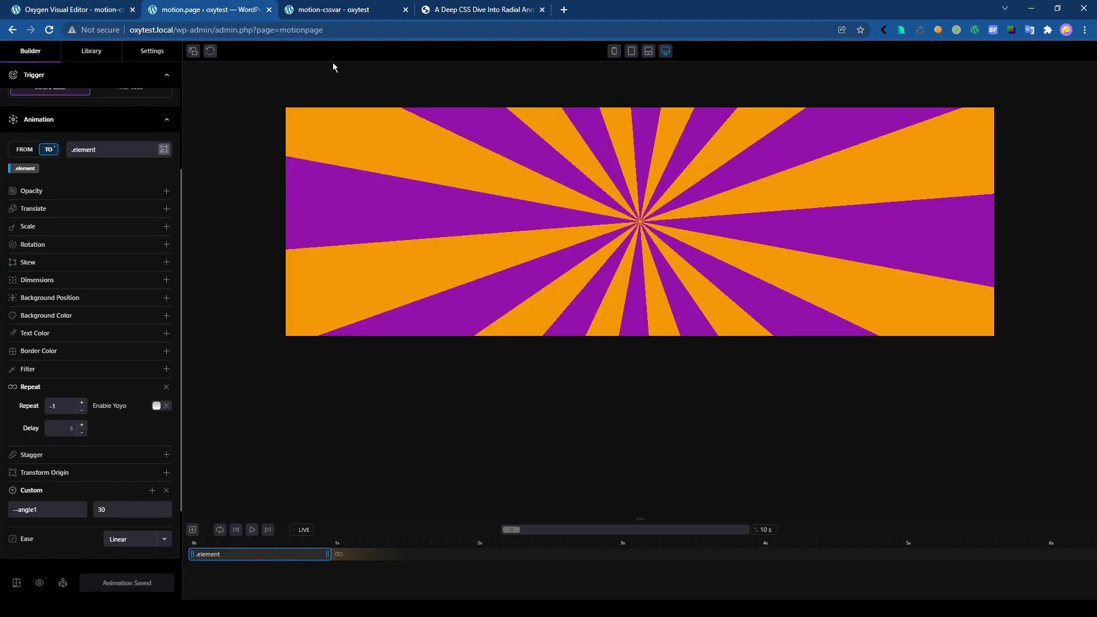
click(210, 51)
Add a new .element animation whose TO custom property --posx is 75%.
click(236, 529)
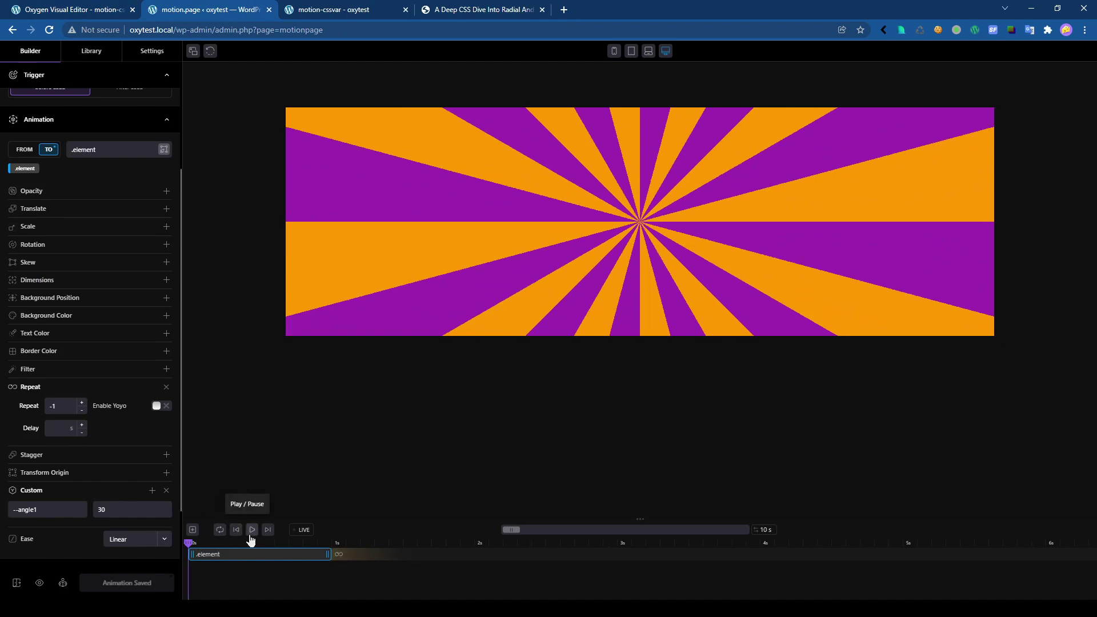
click(193, 529)
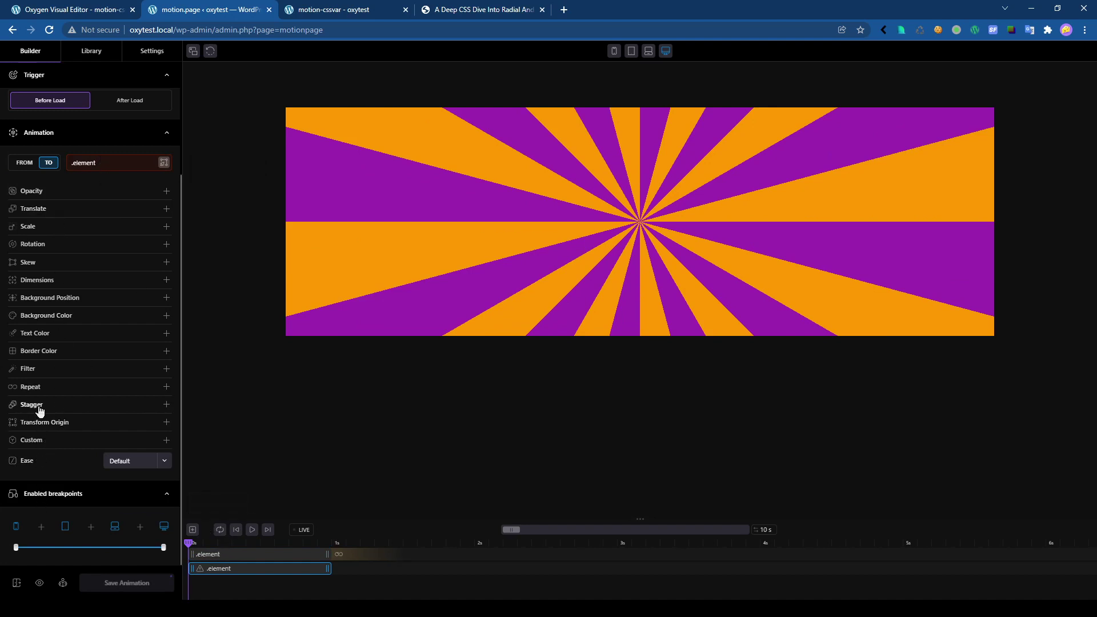
click(25, 447)
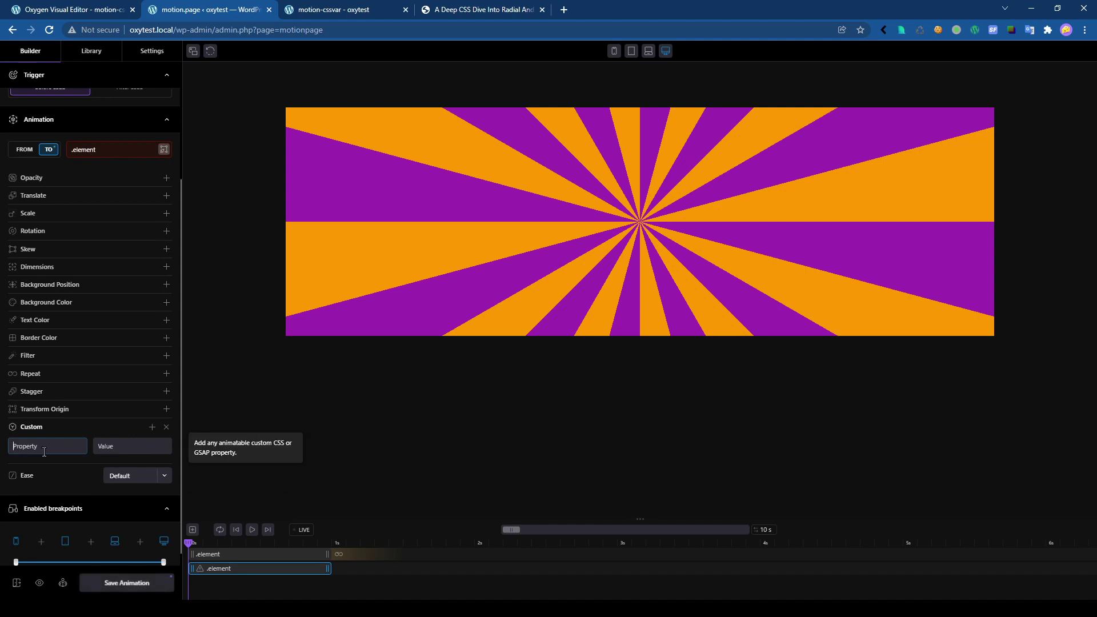
text(--pos)
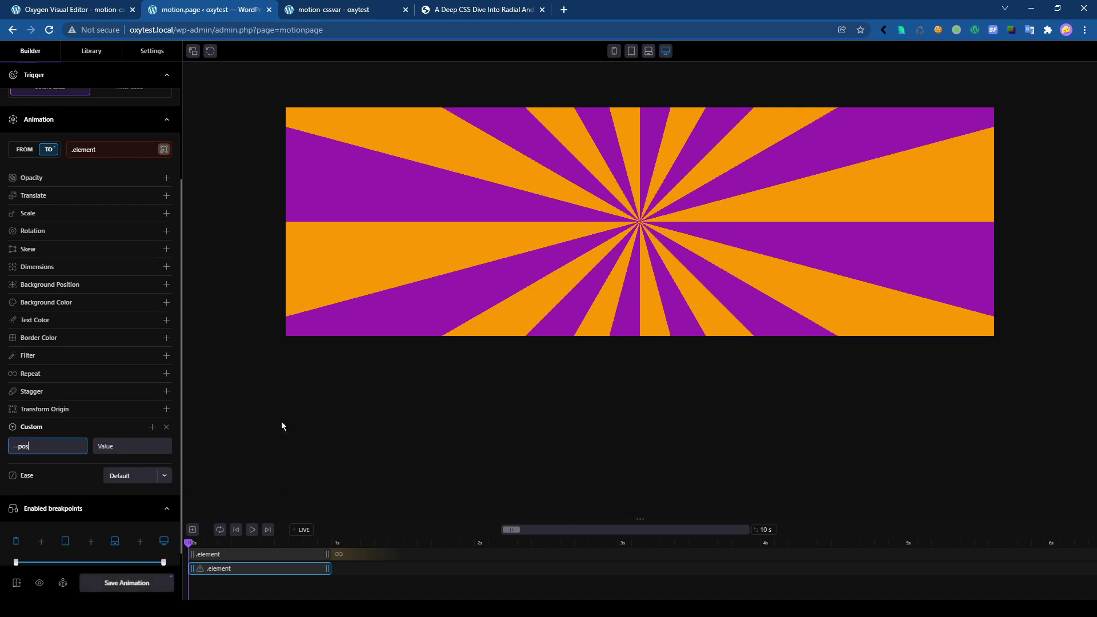
text(x)
key(Tab)
text(75%)
Give the animation a FROM custom property --posx of 25%.
click(24, 149)
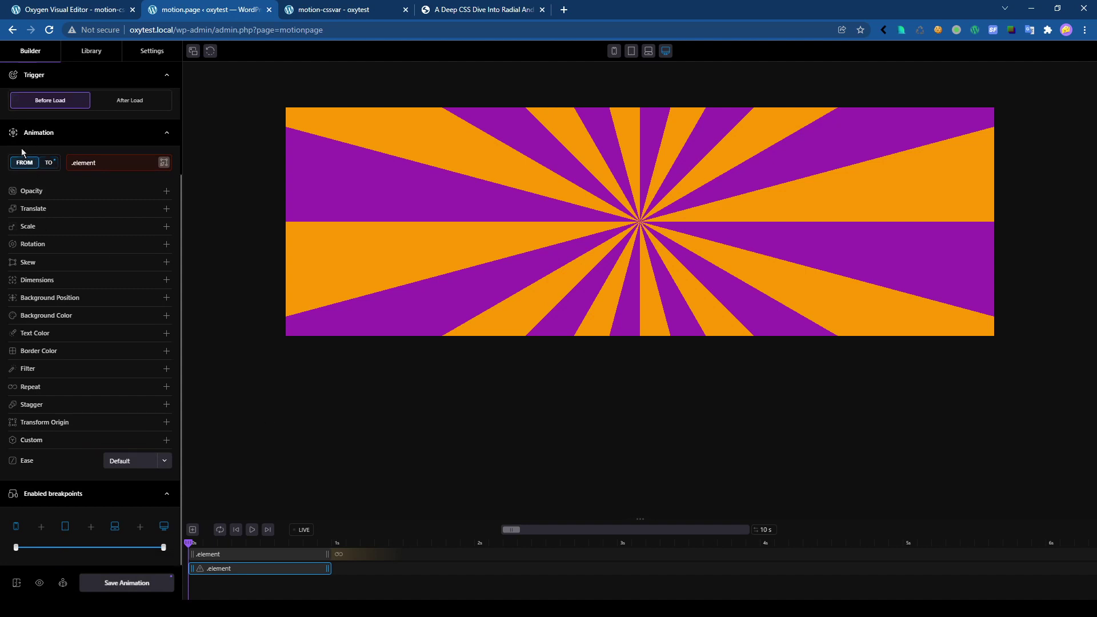
click(35, 443)
click(47, 448)
text(-)
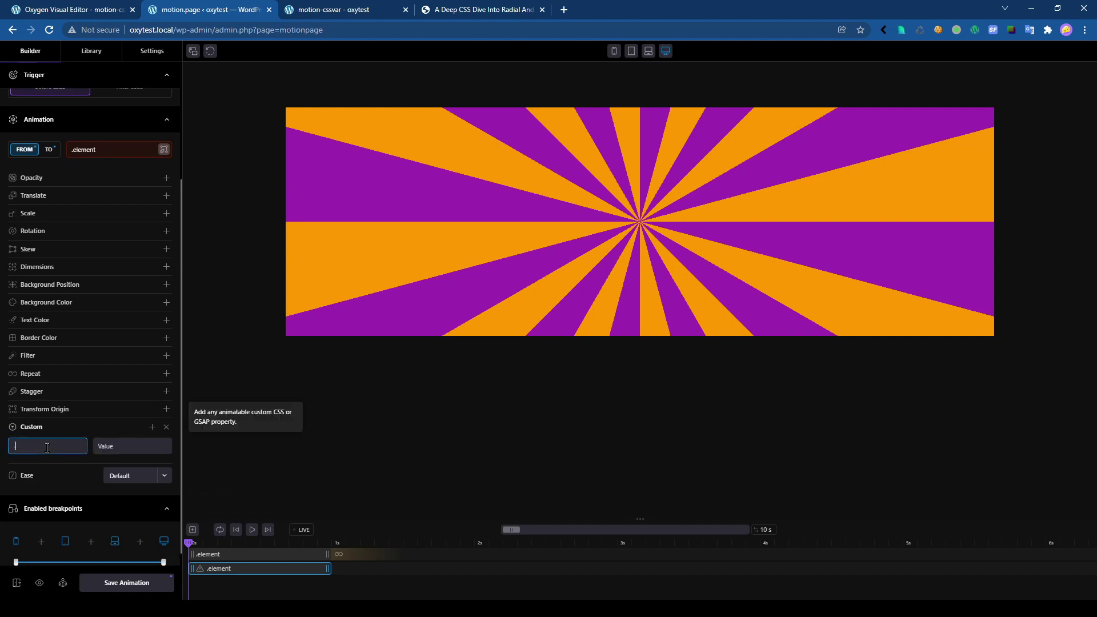
text(-posx)
key(Tab)
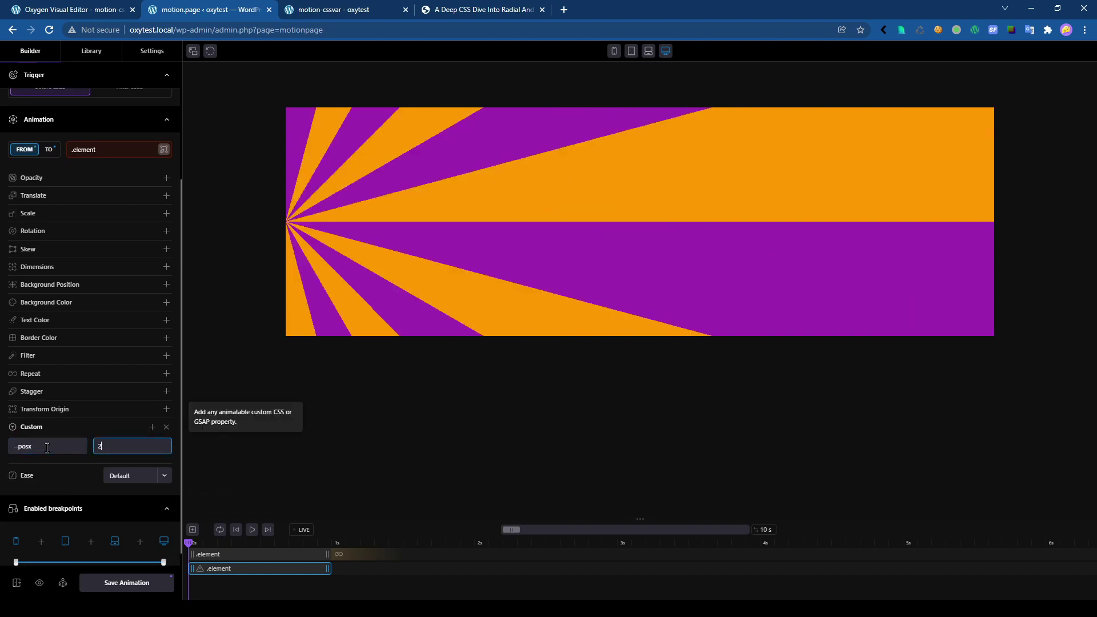
text(25%)
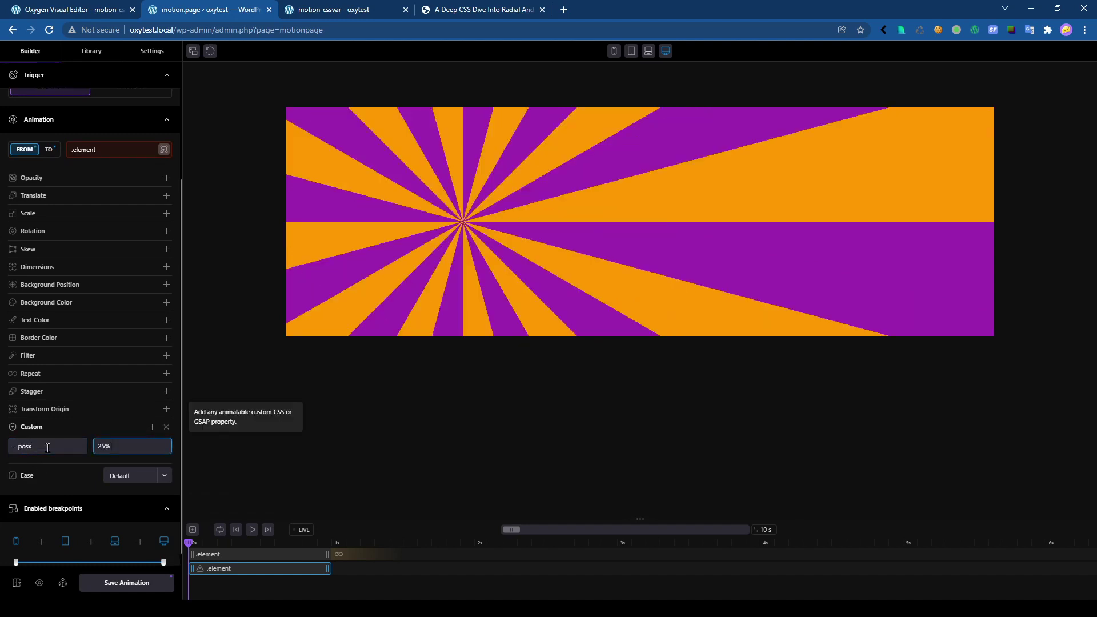
Play the --posx animation, pause it, and rewind the timeline to its start.
click(253, 530)
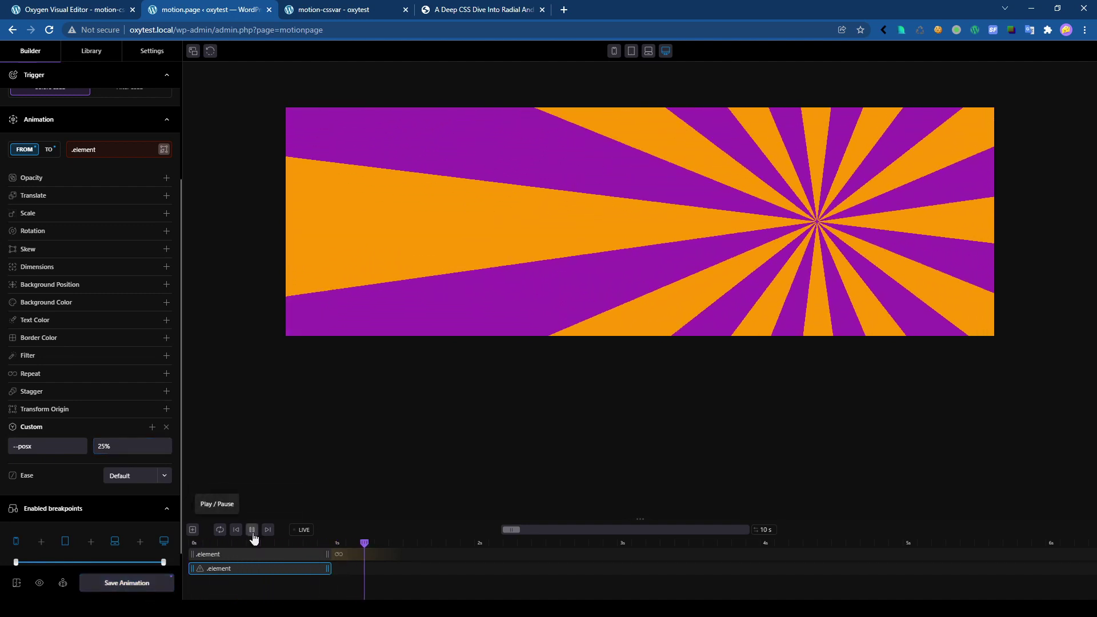
click(253, 532)
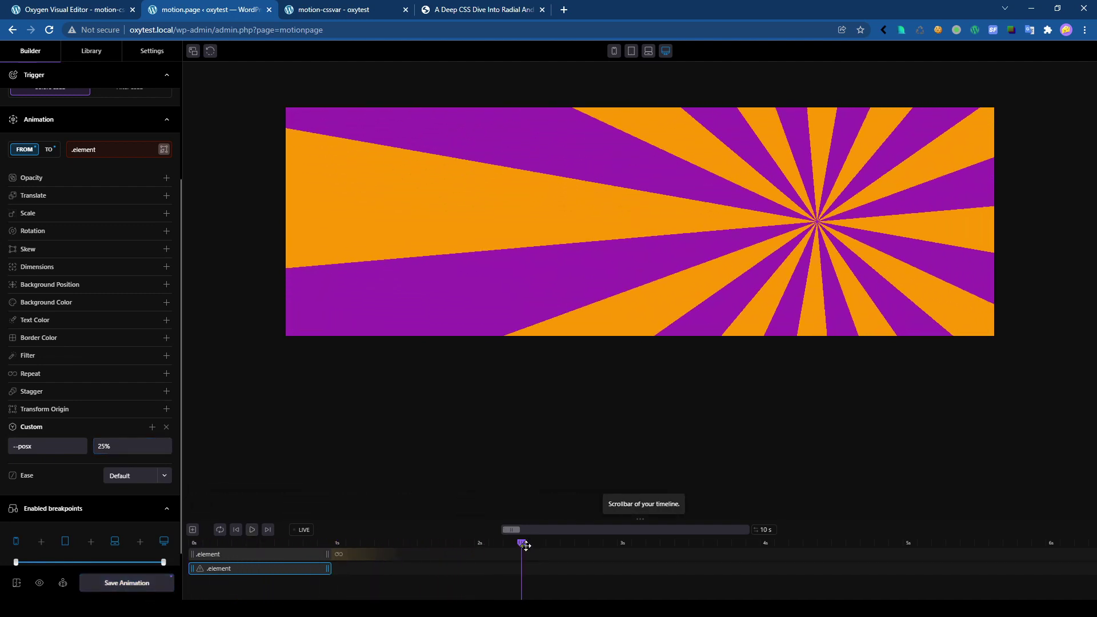
drag(489, 544, 176, 535)
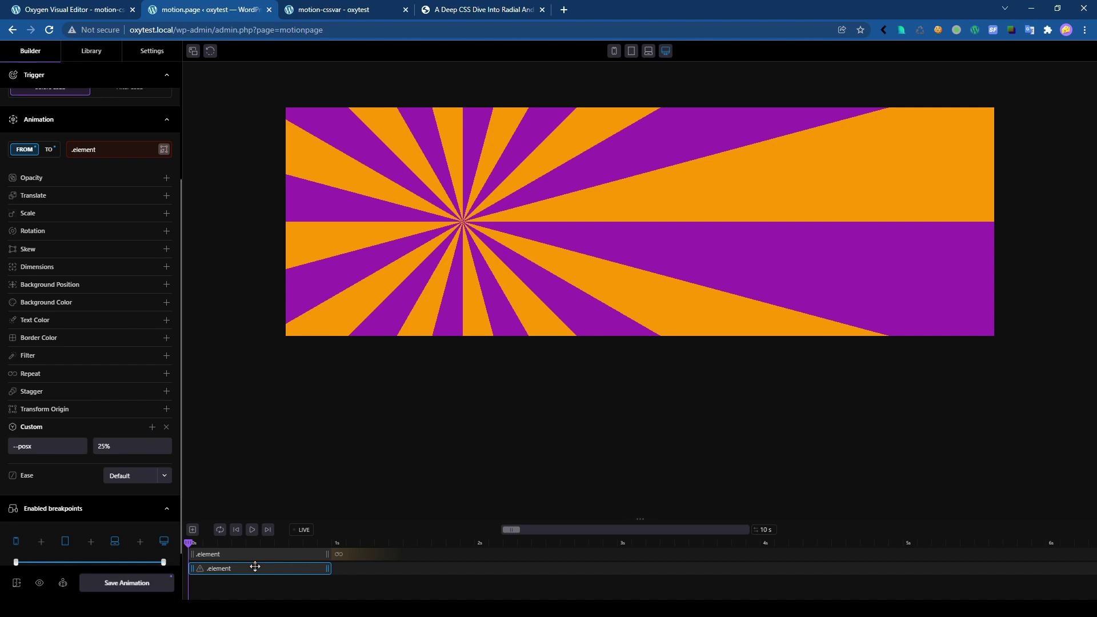
Try repeat settings on the FROM state, preview, then remove them again.
click(35, 374)
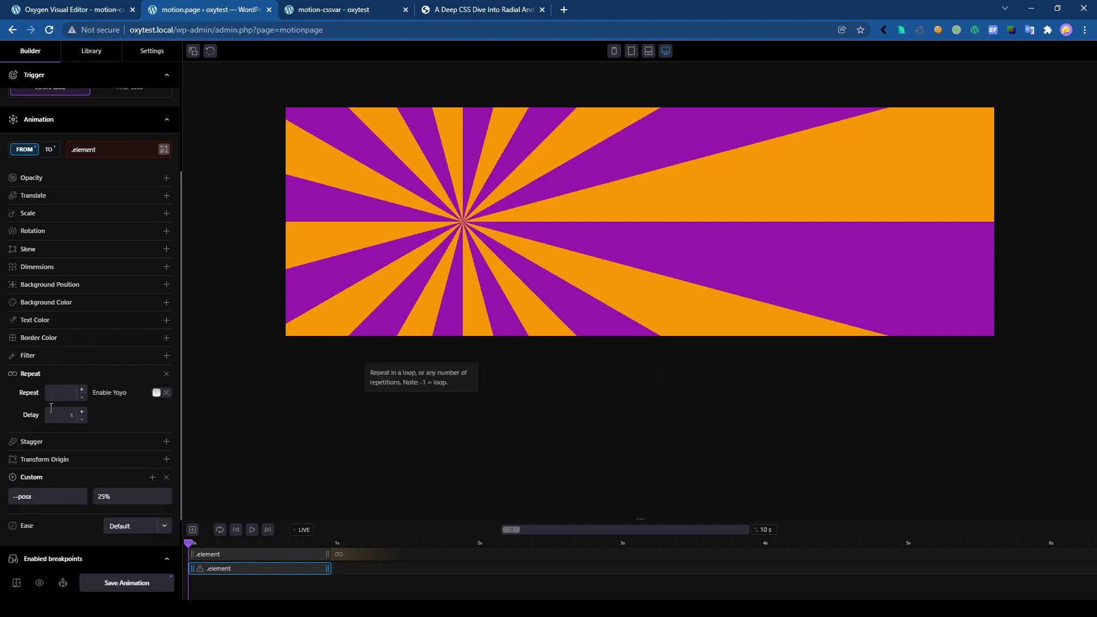
click(62, 393)
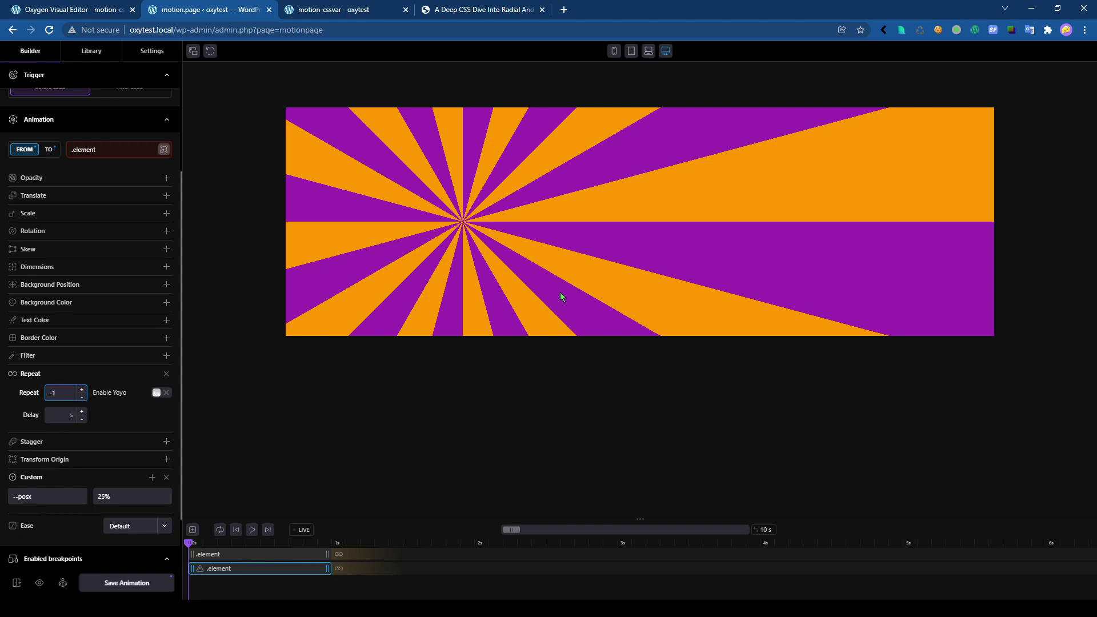
click(253, 532)
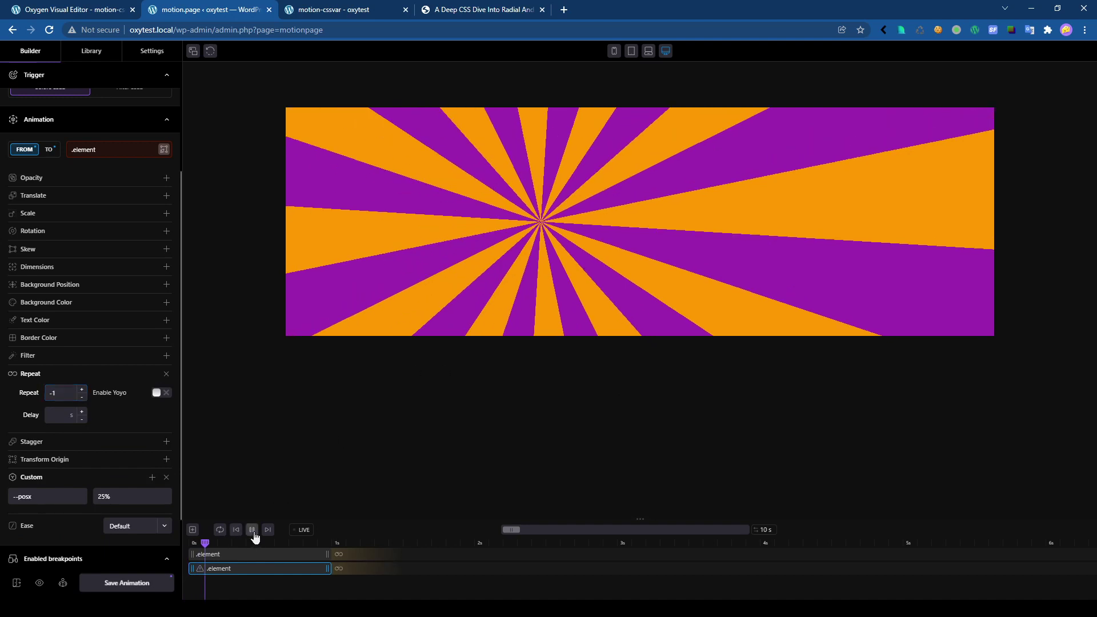
click(252, 531)
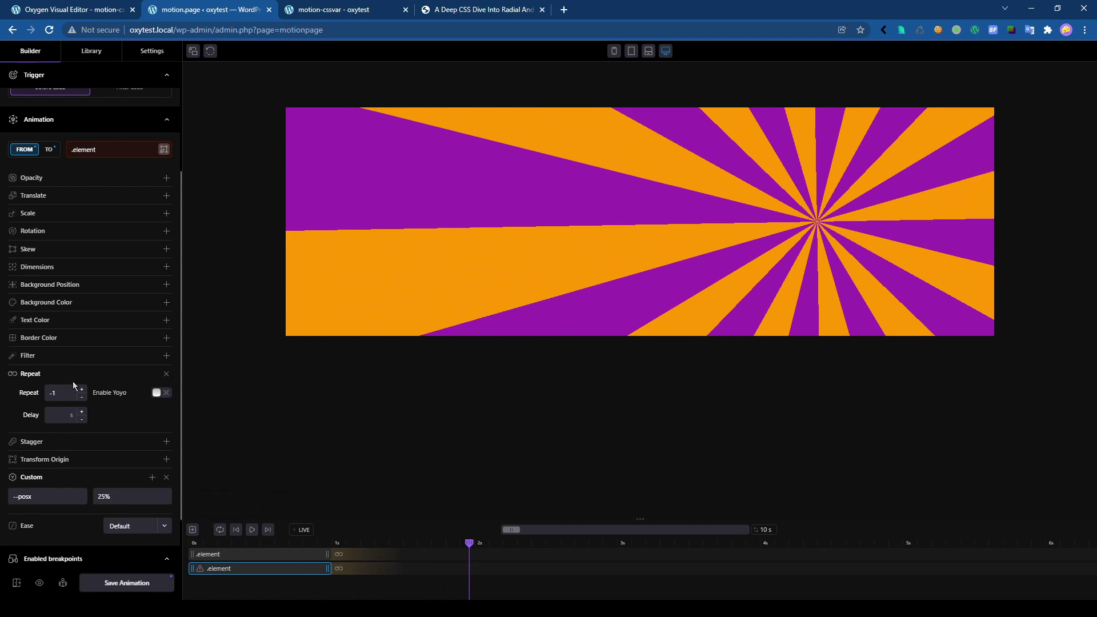
click(166, 377)
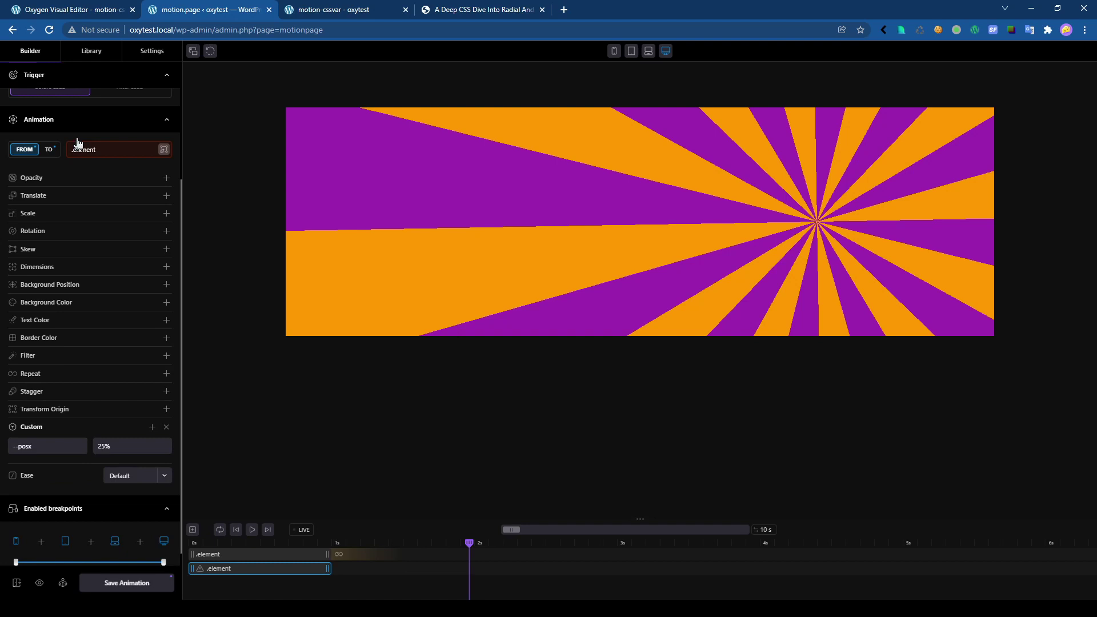
In TO, set Repeat to -1 with Yoyo enabled and preview the loop.
click(49, 149)
click(35, 379)
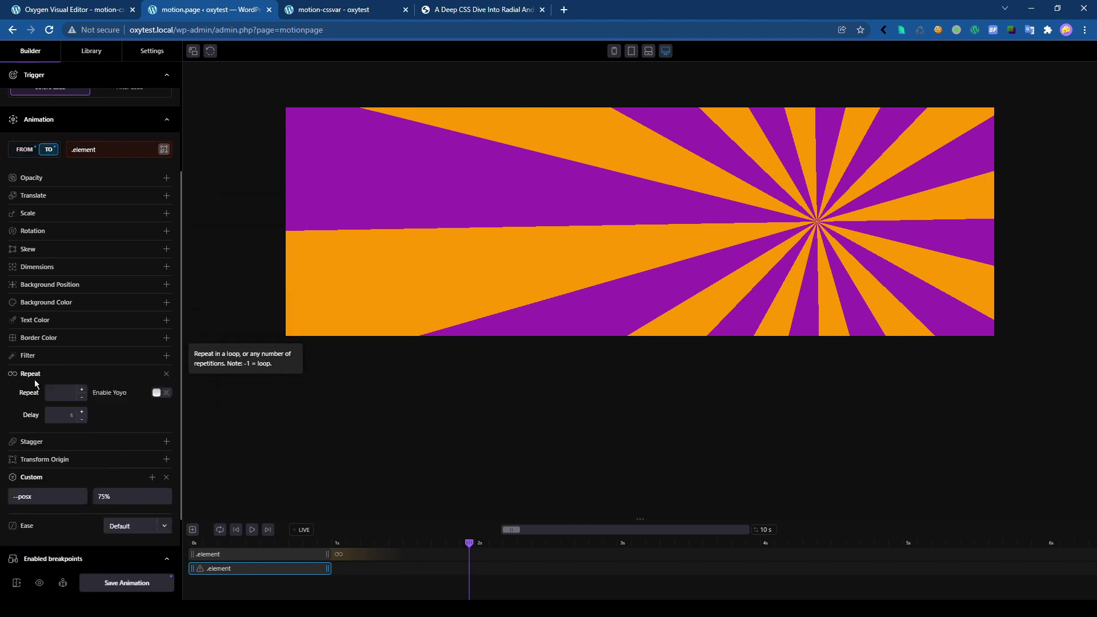
click(46, 392)
text(-1)
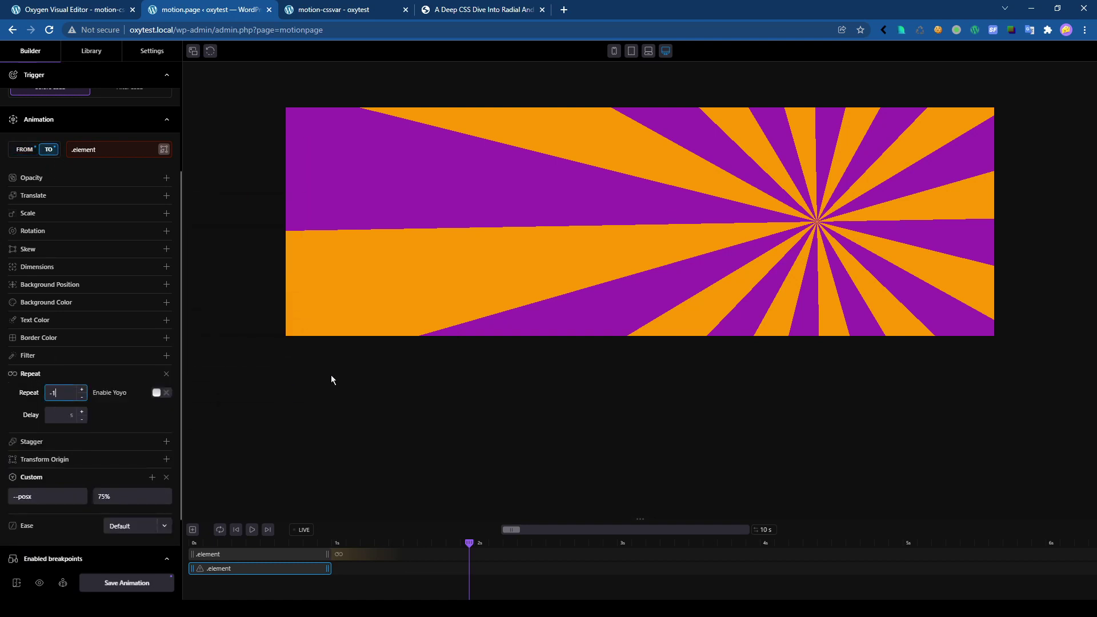
click(160, 392)
click(252, 531)
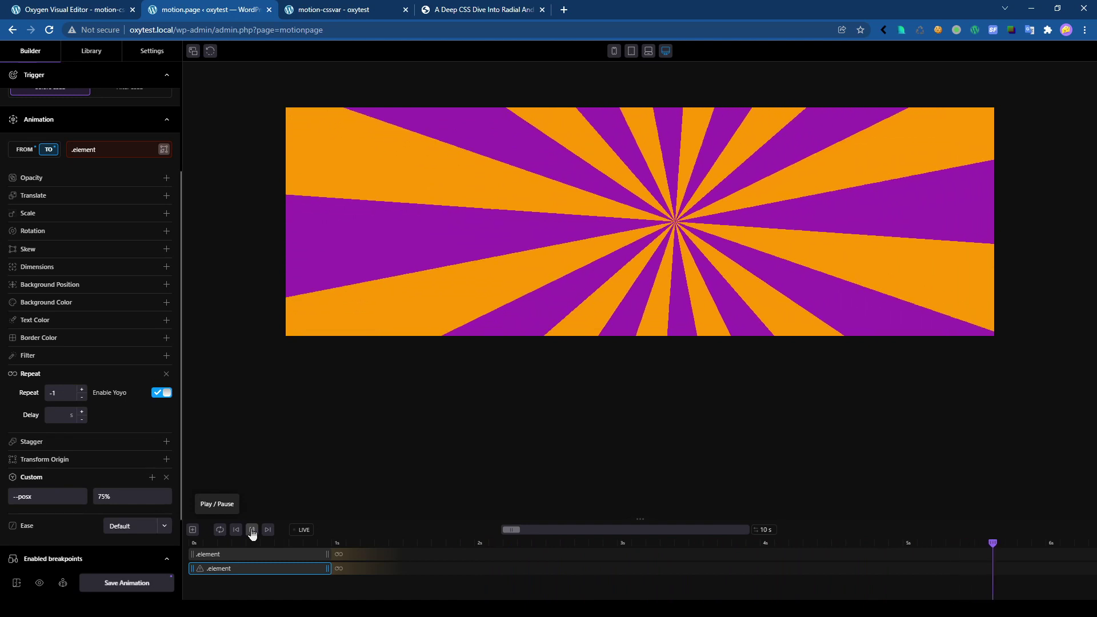
click(252, 531)
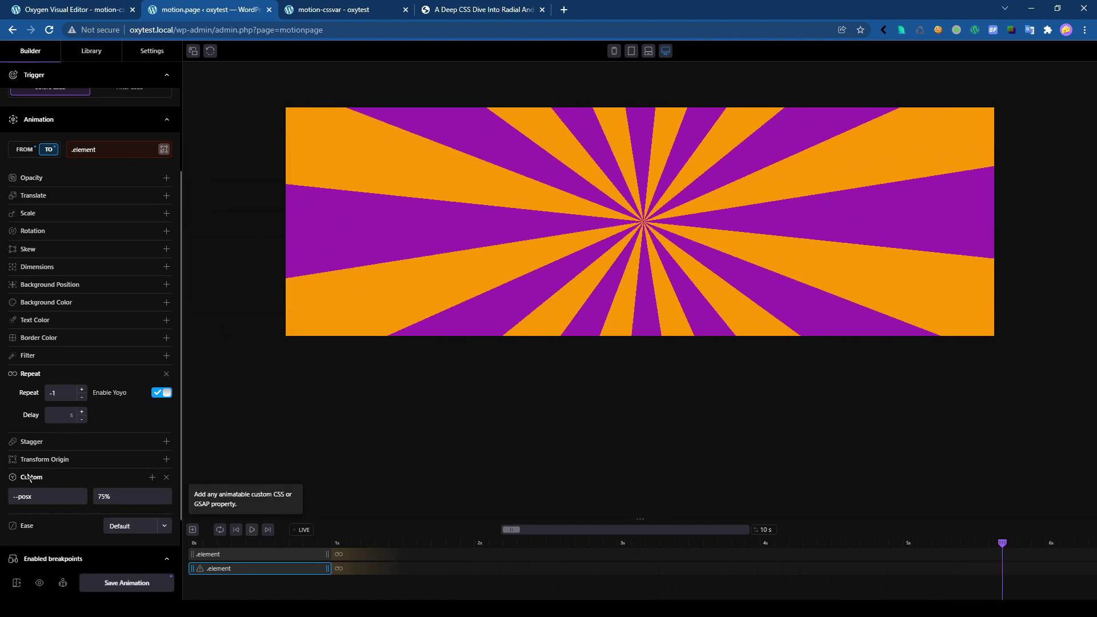
Add a custom ease property of sine.inOut to the --posx animation and preview it.
click(152, 478)
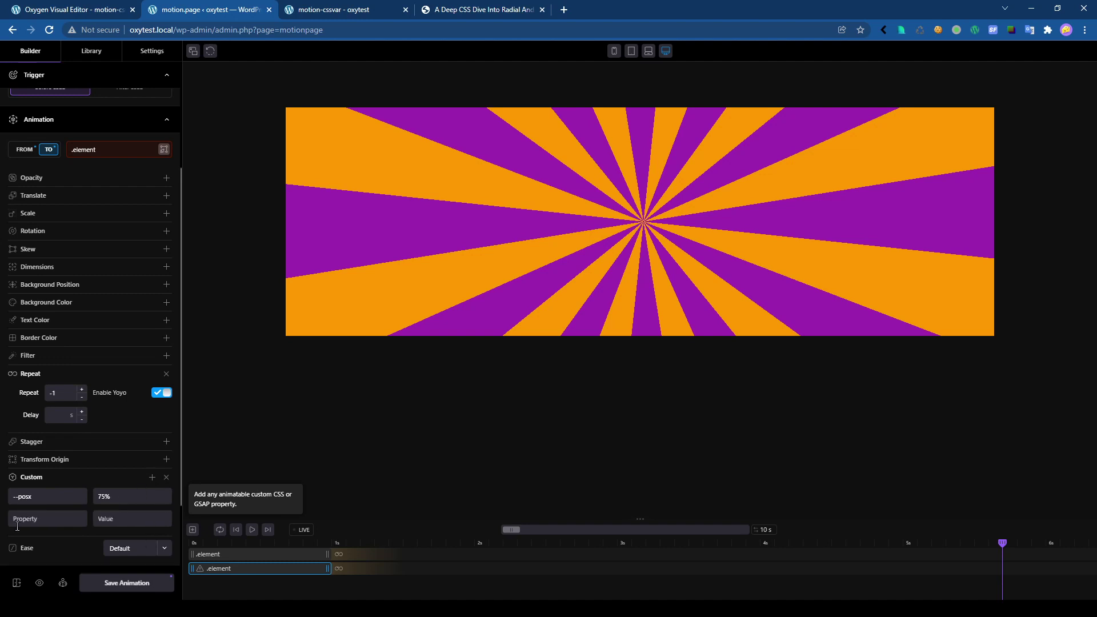
click(47, 520)
text(ease)
click(118, 521)
text(sine.inOu)
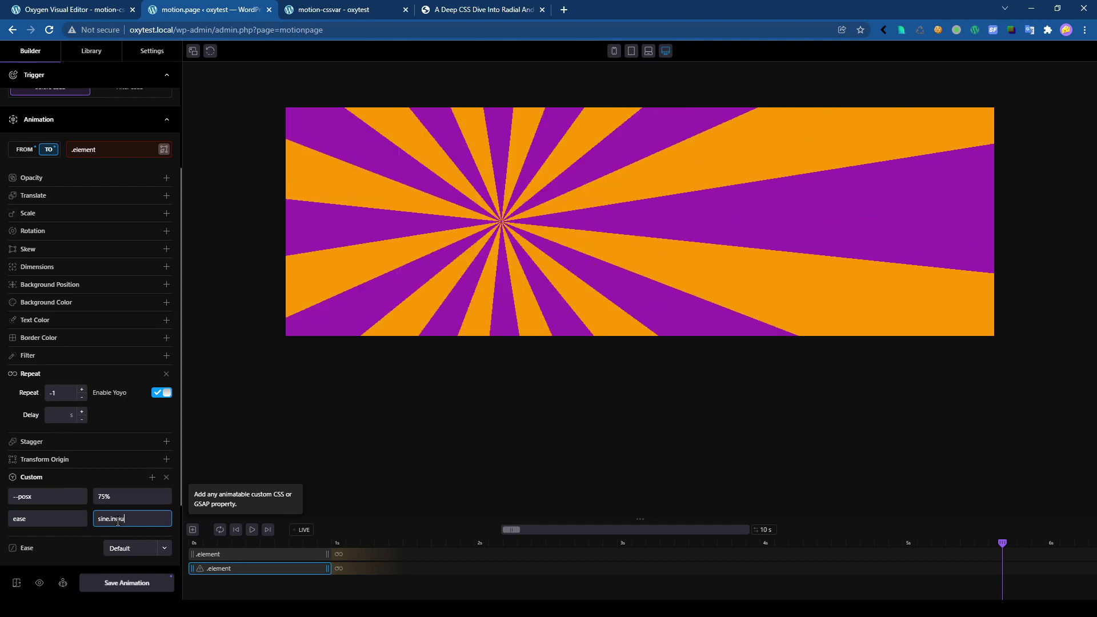
text(t)
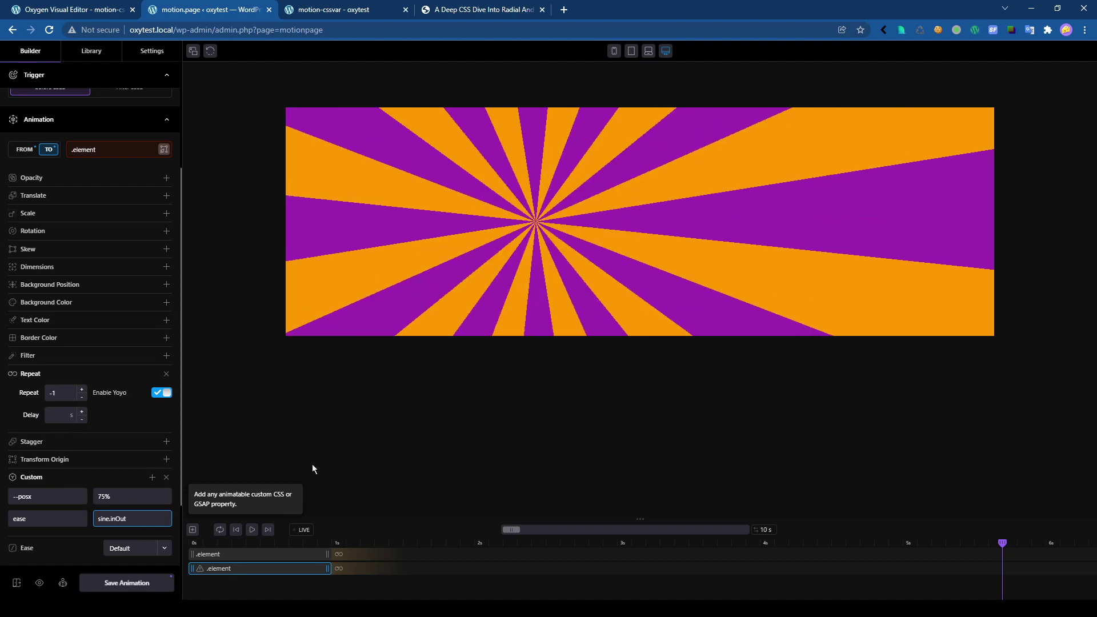
click(252, 531)
click(253, 533)
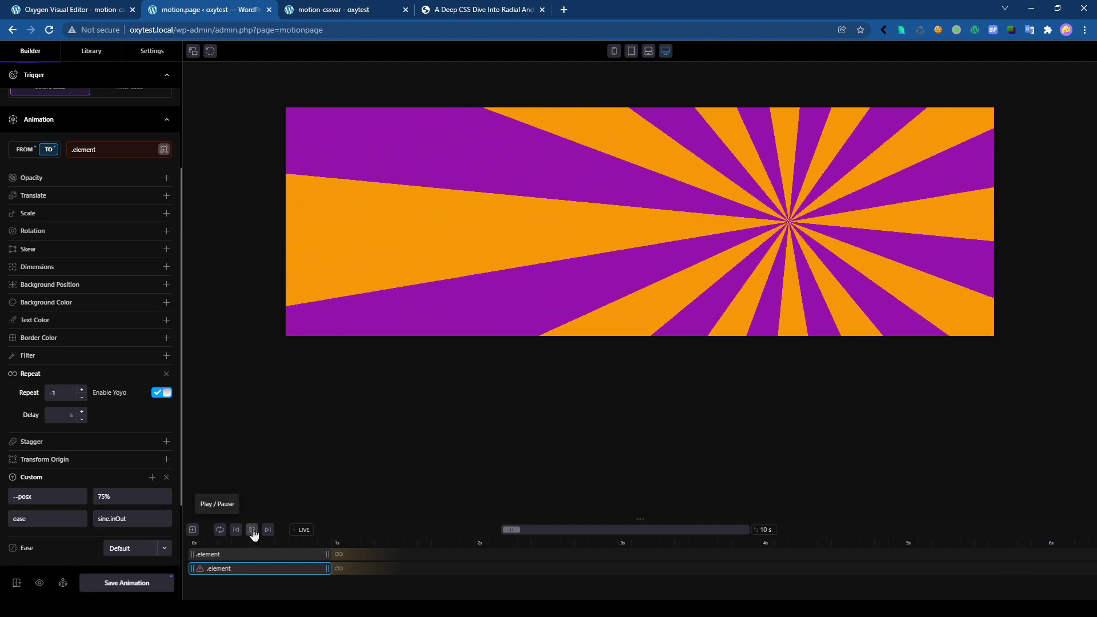
click(252, 531)
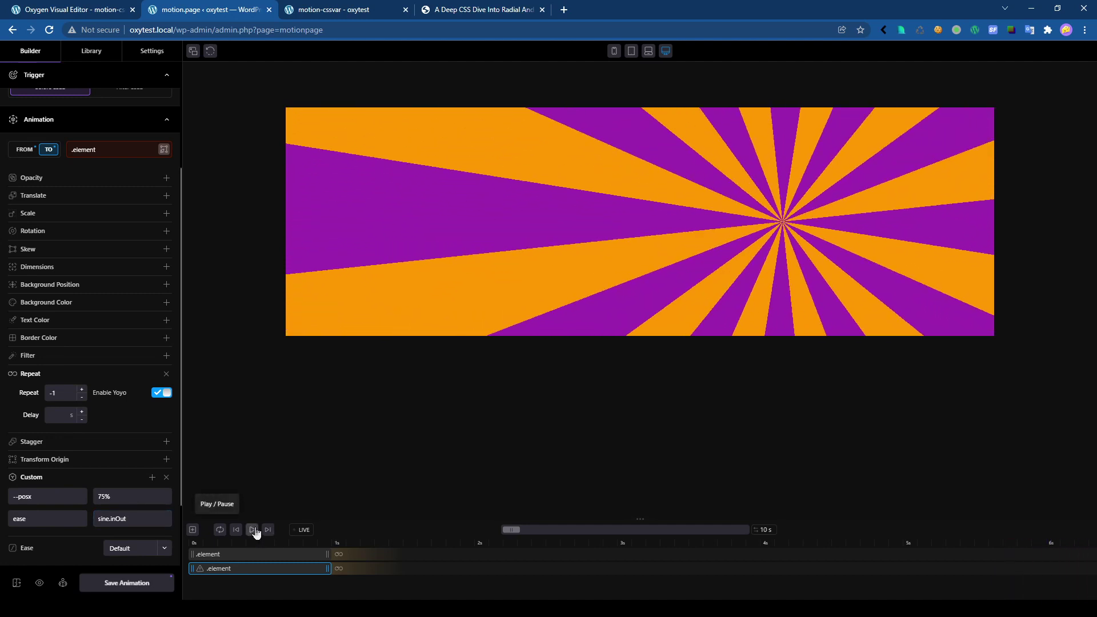
right_click(282, 571)
Duplicate the .element animation and shift the new bar later on the timeline.
click(295, 590)
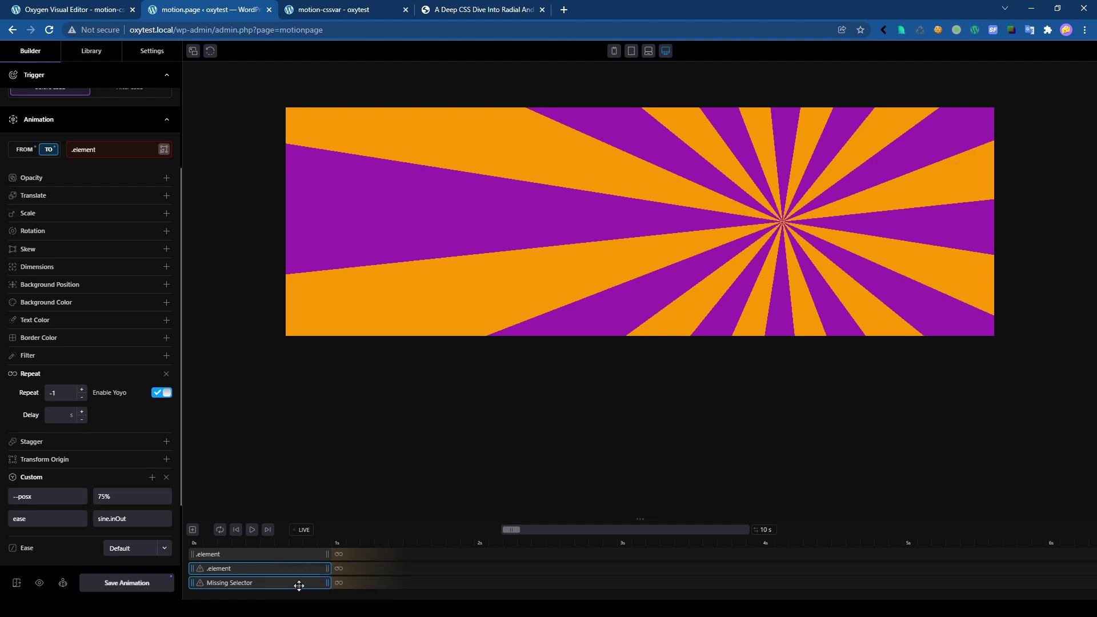
drag(635, 517, 633, 480)
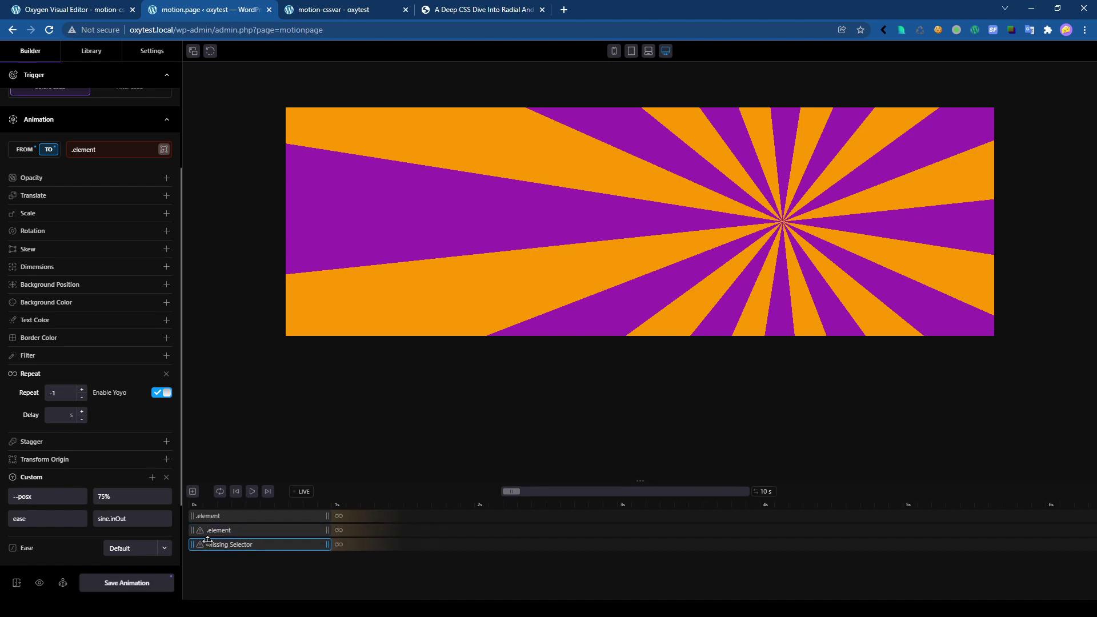
drag(207, 541, 250, 544)
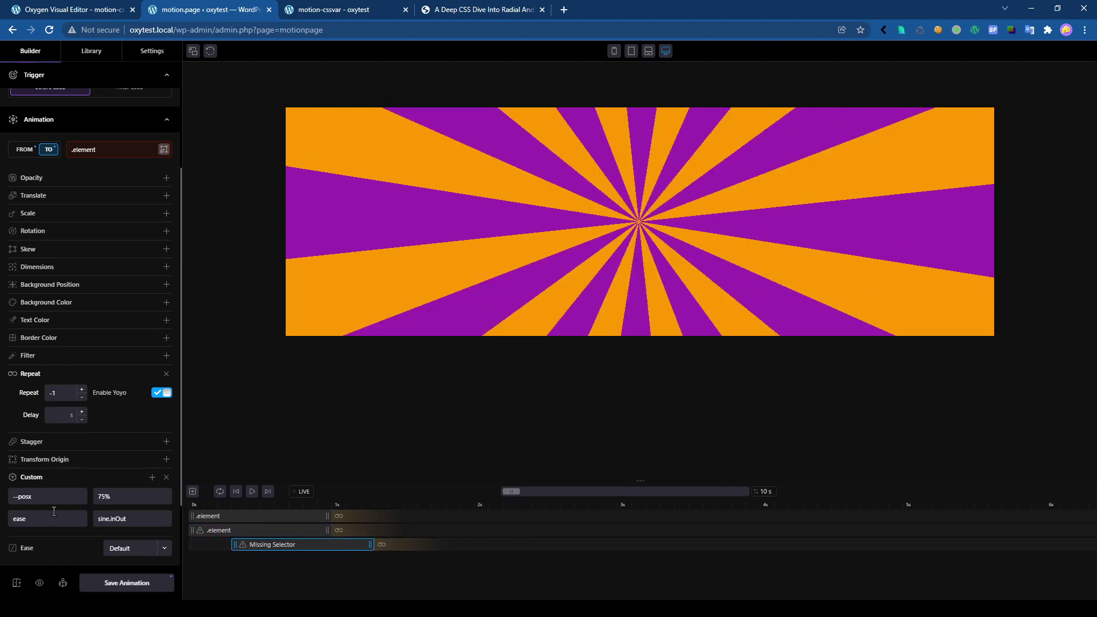
Rename the copy's TO and FROM custom property to --posy, shorten its duration, and play.
click(50, 495)
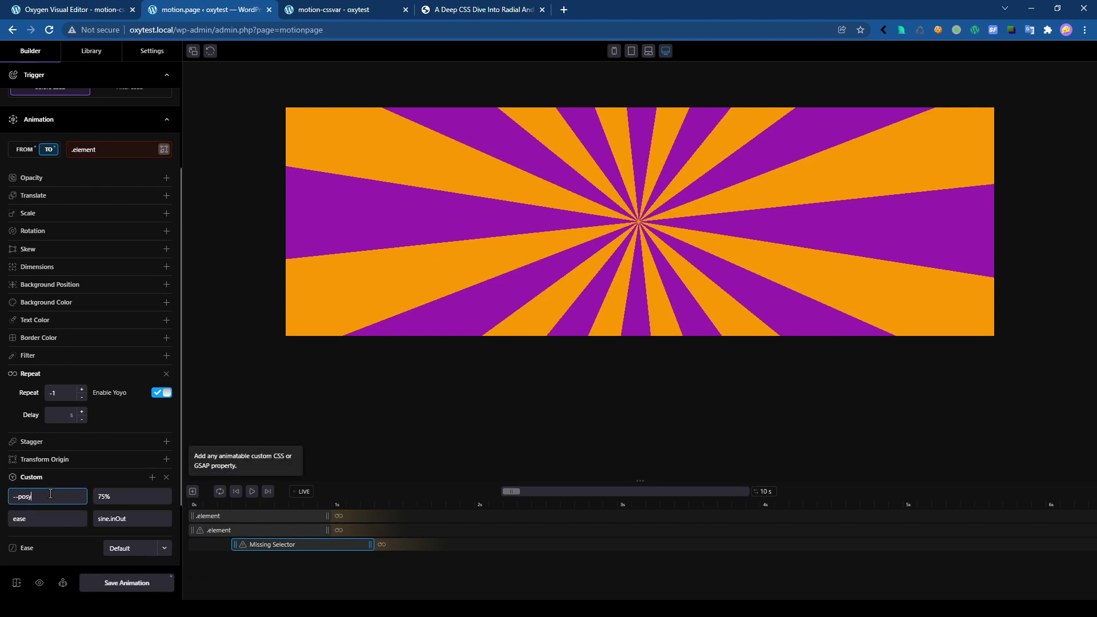
key(Tab)
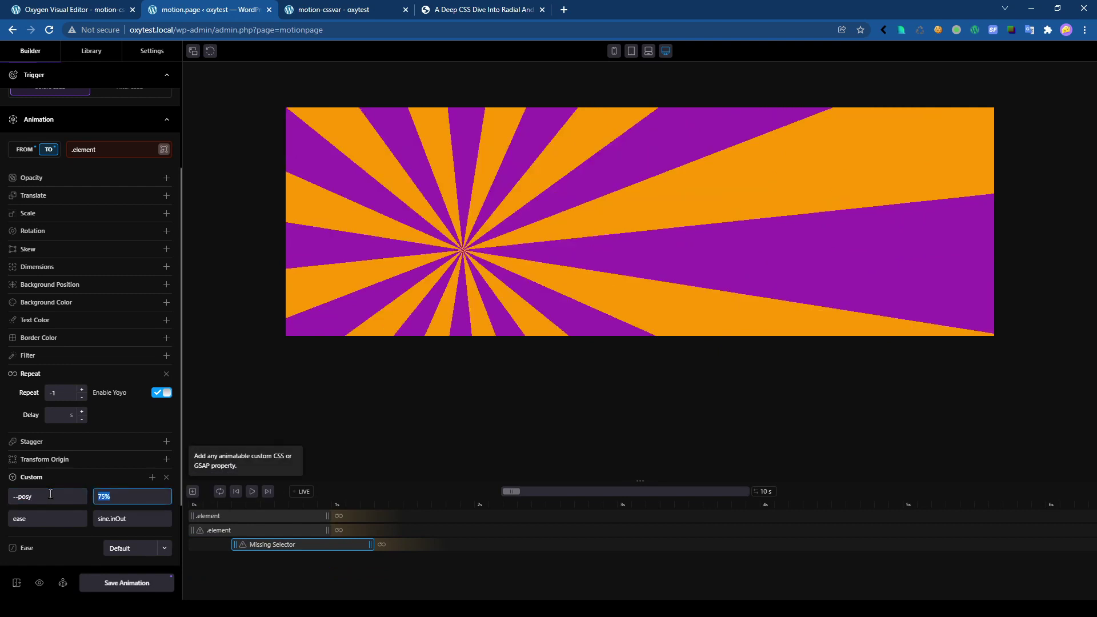
click(29, 150)
click(43, 445)
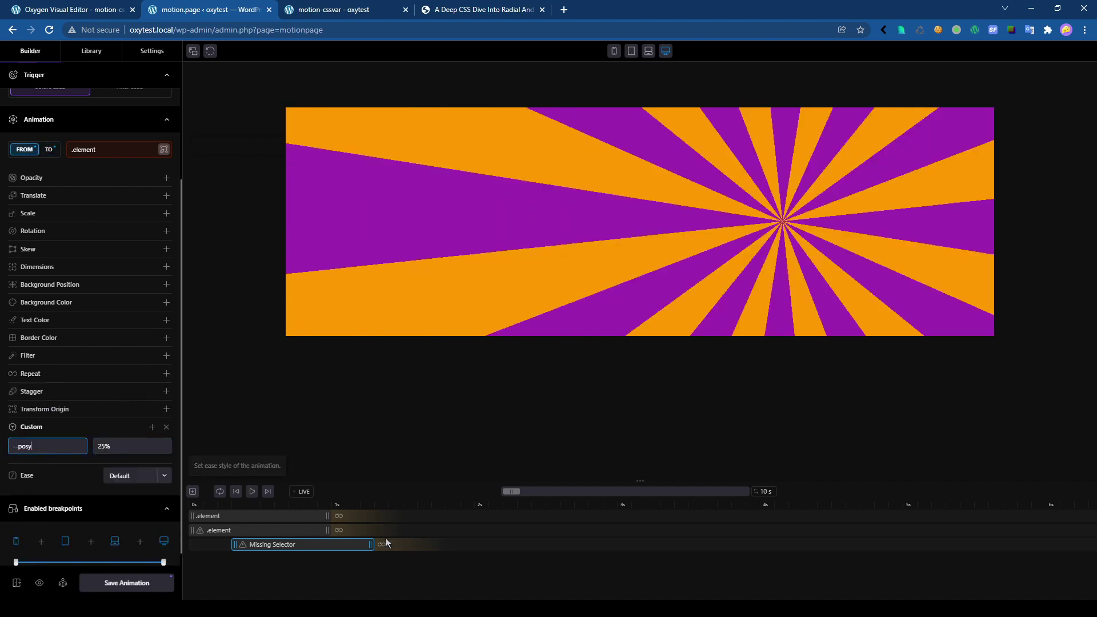
drag(371, 544, 443, 530)
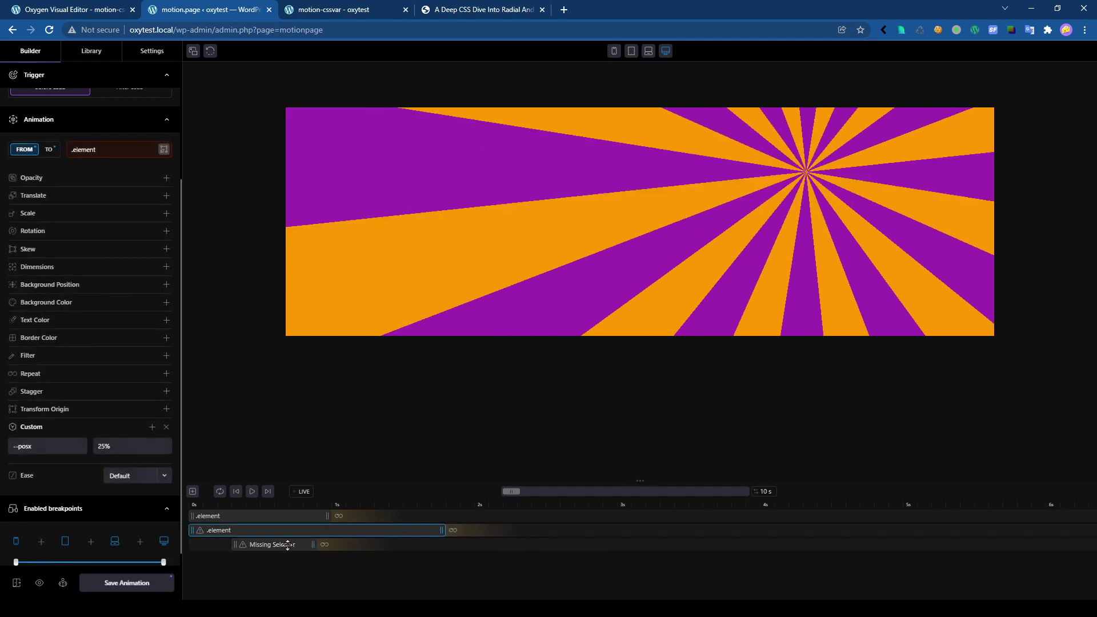
click(252, 491)
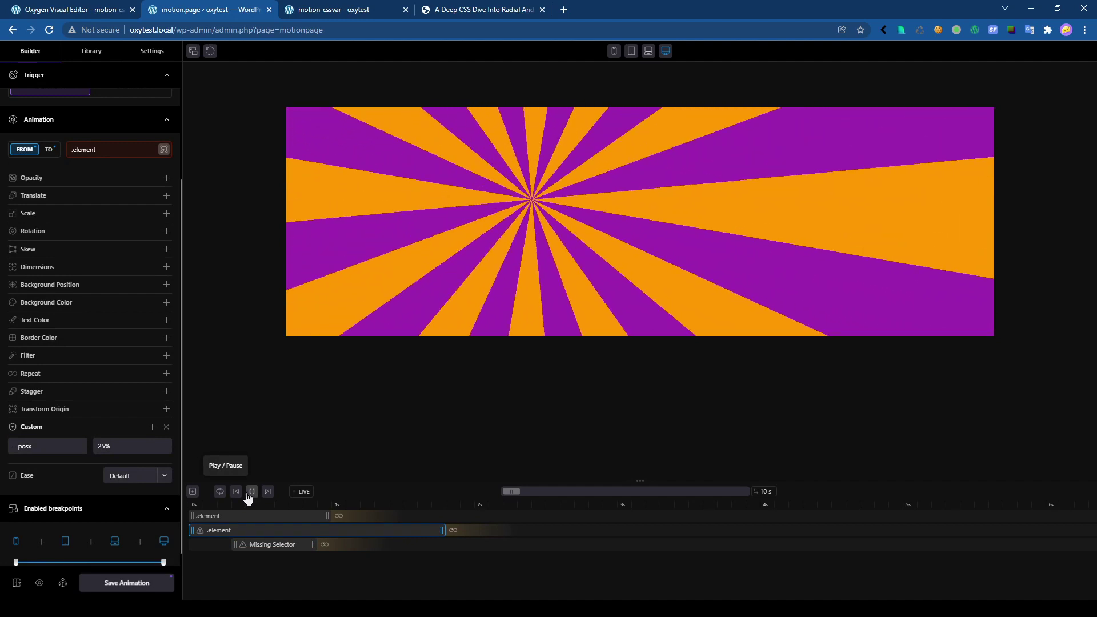
Pause the preview, check the live page and Oxygen gradient CSS, then return to Motion.page.
click(252, 491)
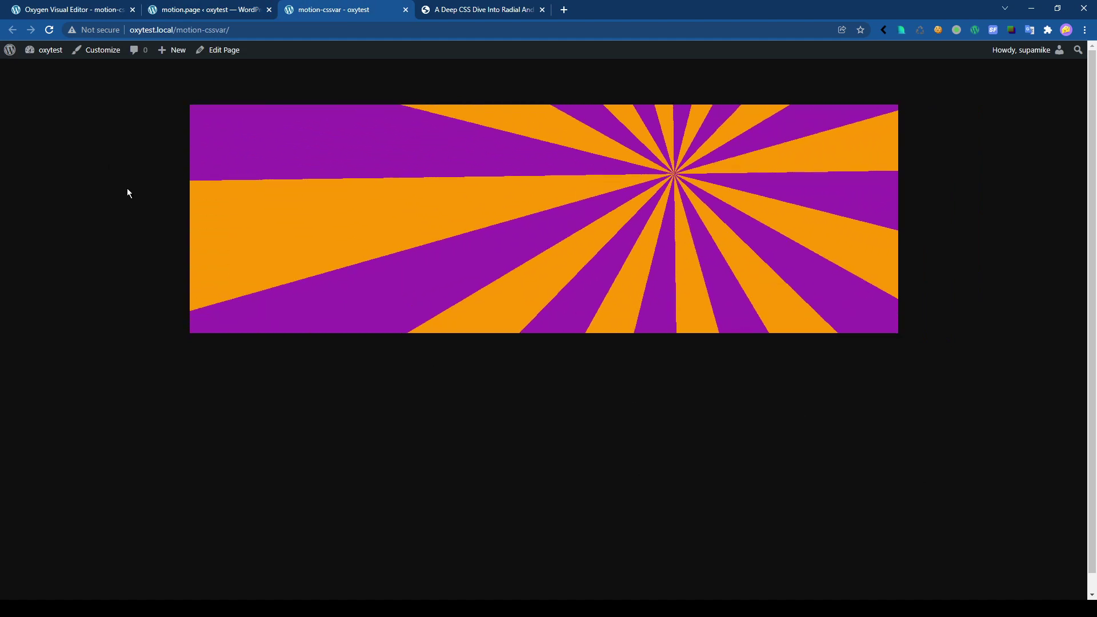
click(199, 11)
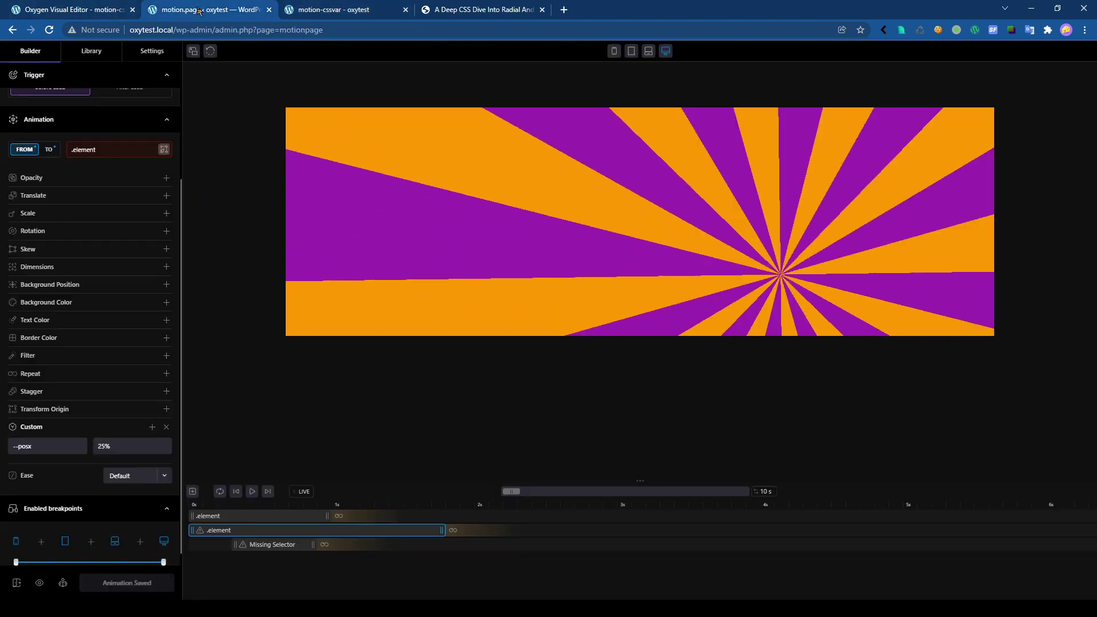
click(87, 8)
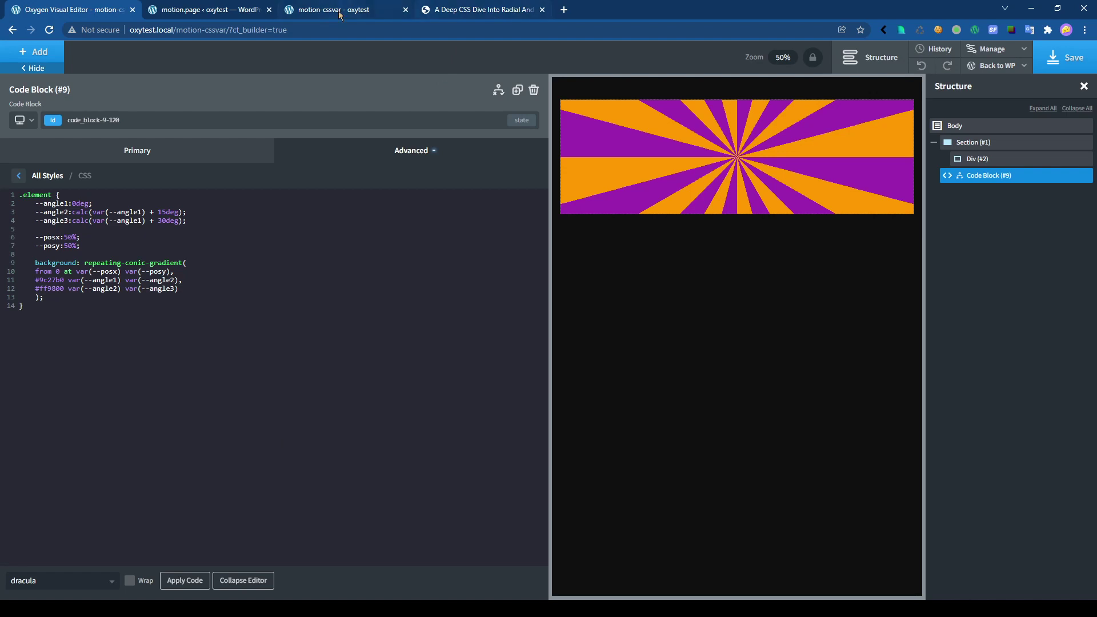
click(180, 14)
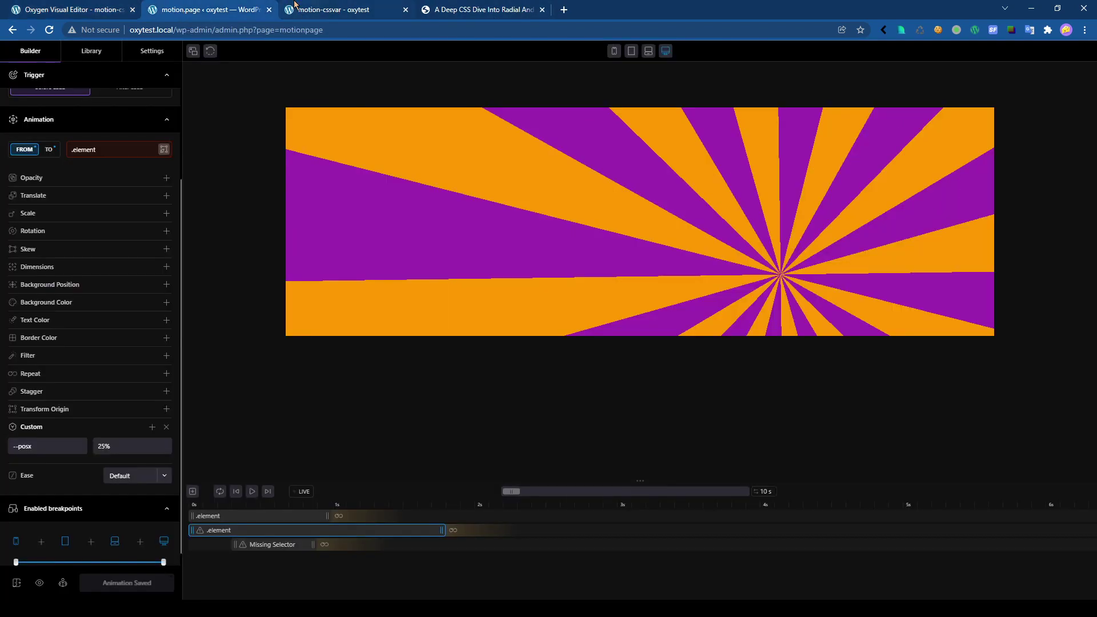